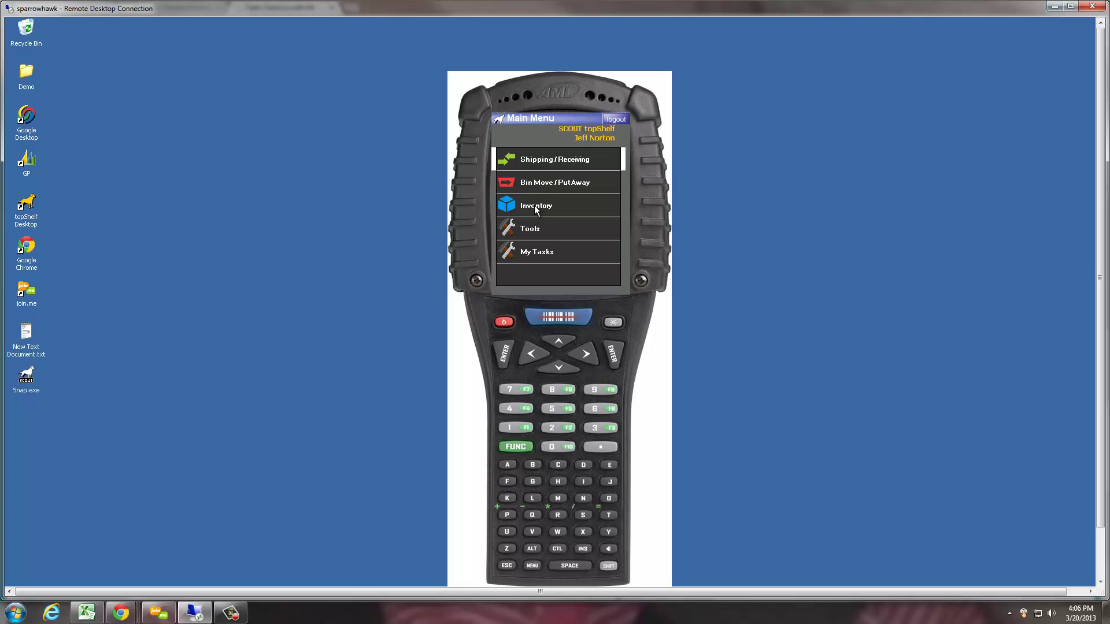
# Look at the Blind and Technical Count choices under Cycle Count, then return to the Inventory menu
pyautogui.click(536, 209)
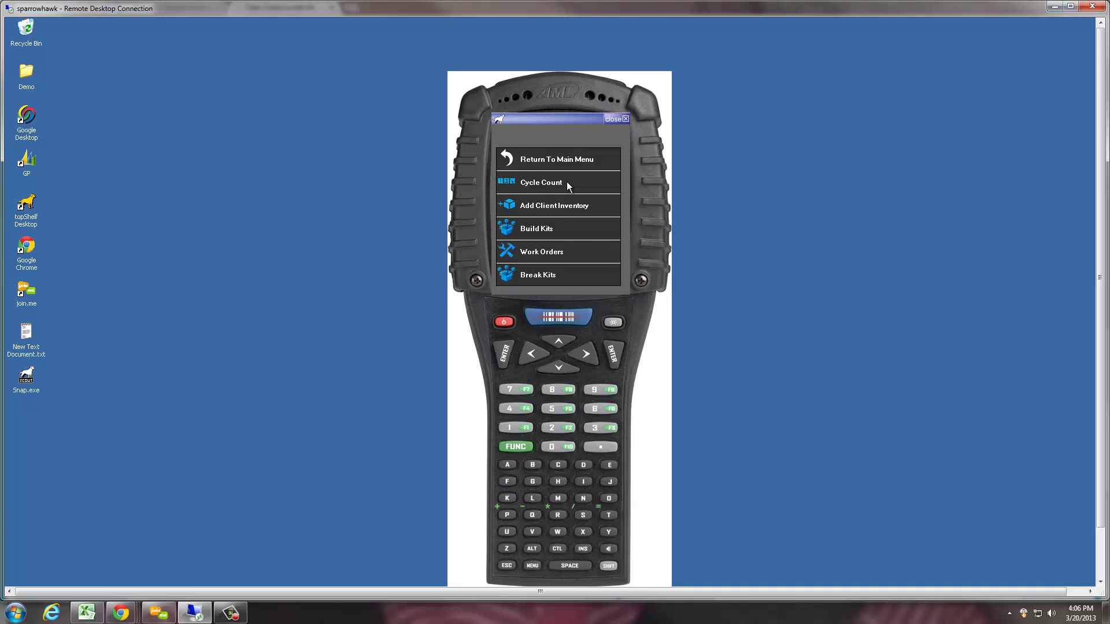
pyautogui.click(566, 181)
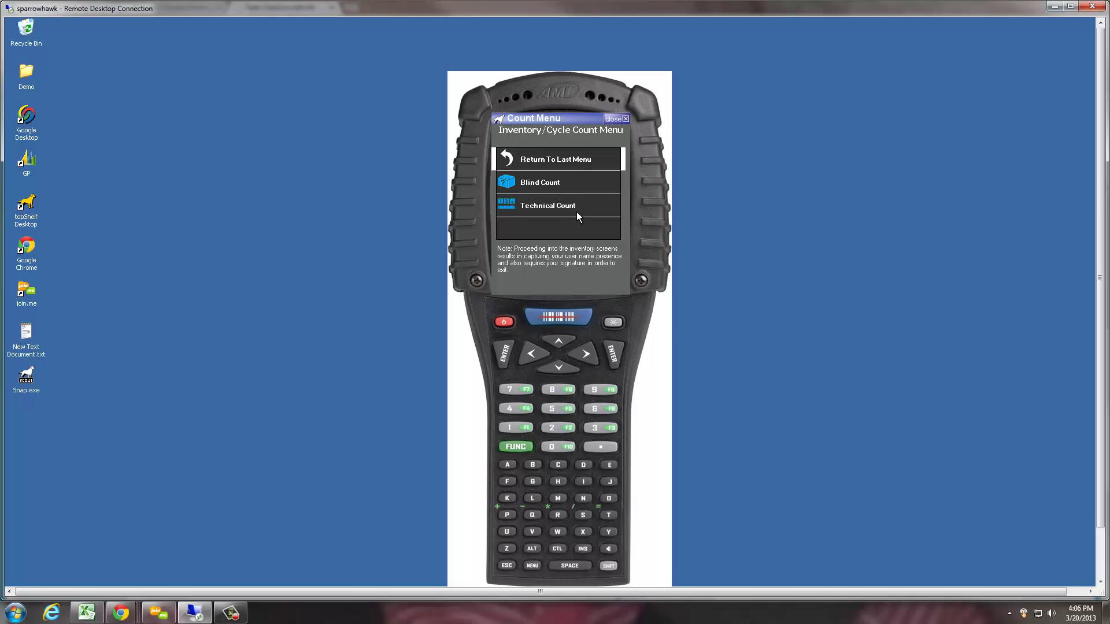
pyautogui.press('Return')
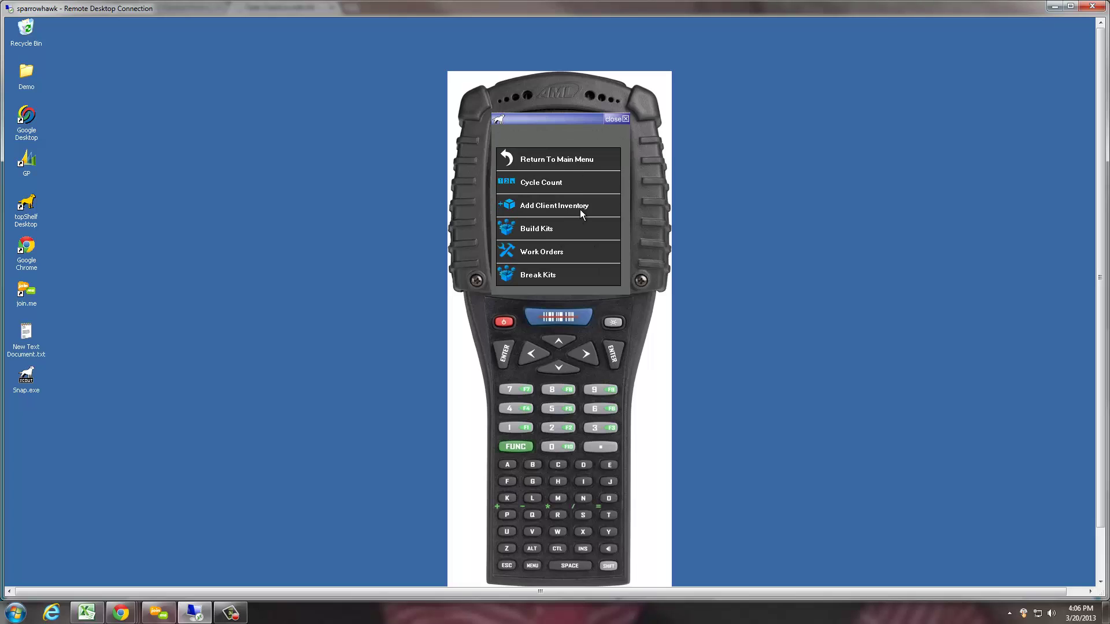
# View the Bin tab of the Tools > Label Printing form
pyautogui.click(573, 252)
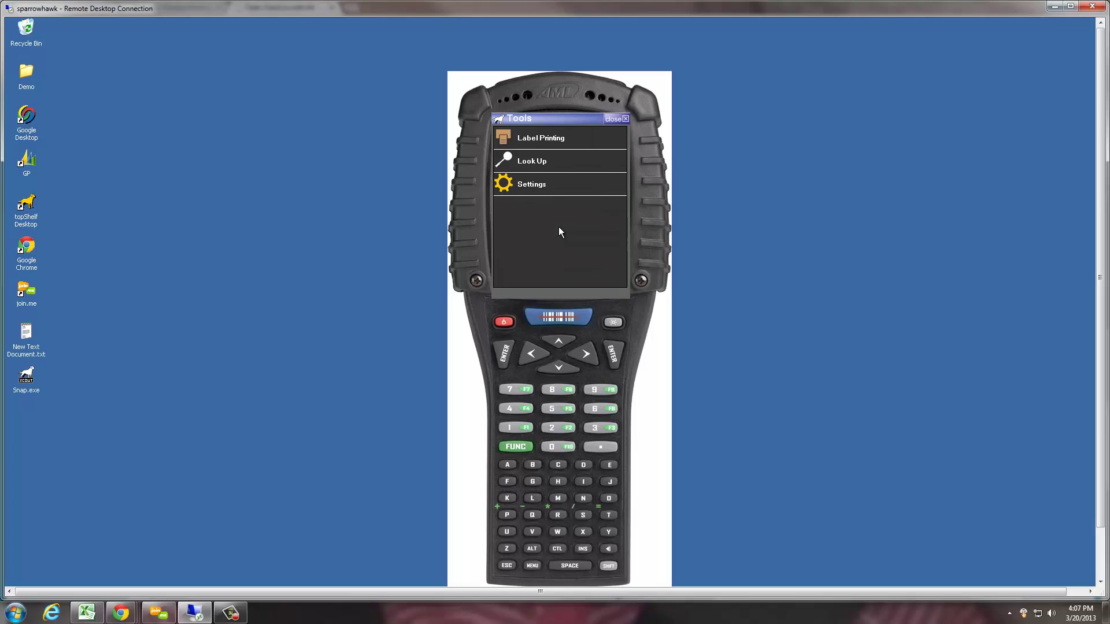
pyautogui.click(546, 137)
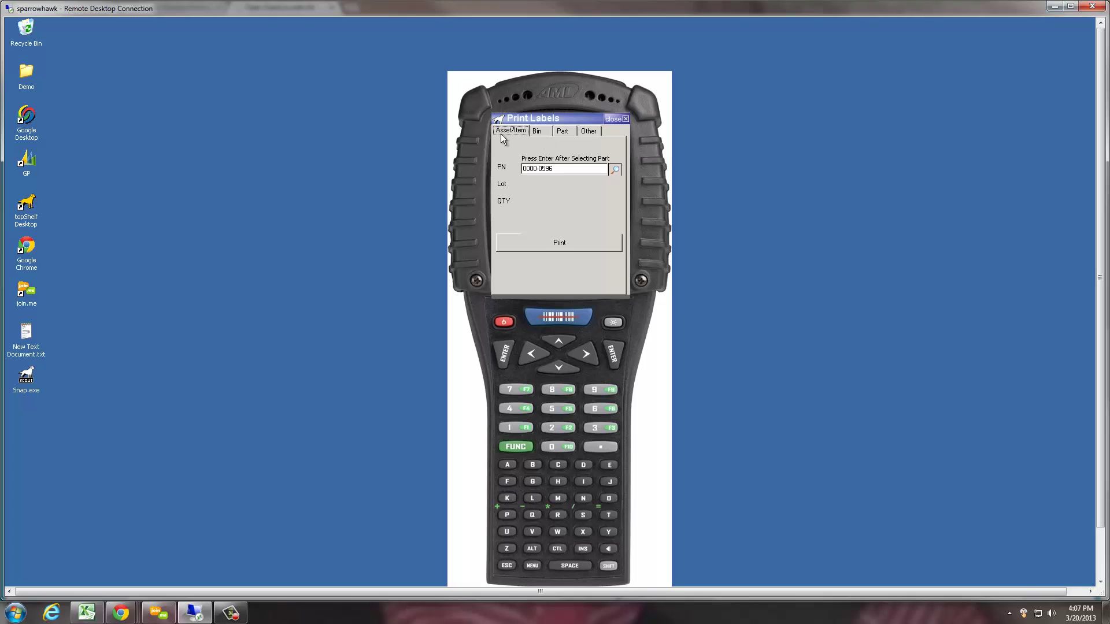
pyautogui.click(540, 133)
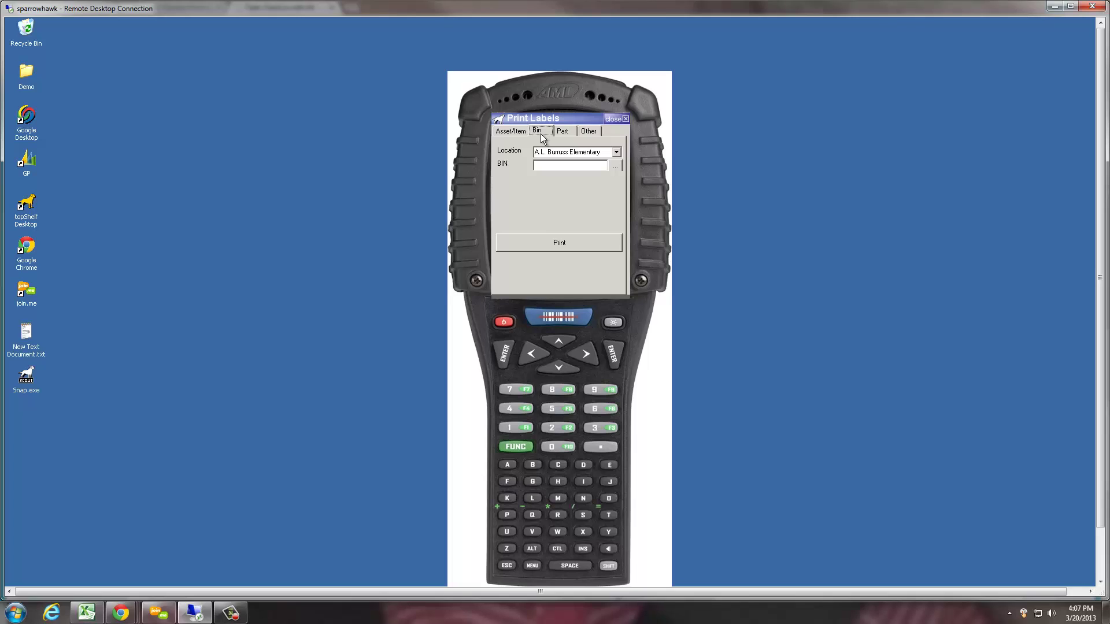
# Back out to the handheld main menu and bring up the My Tasks list
pyautogui.press('Escape')
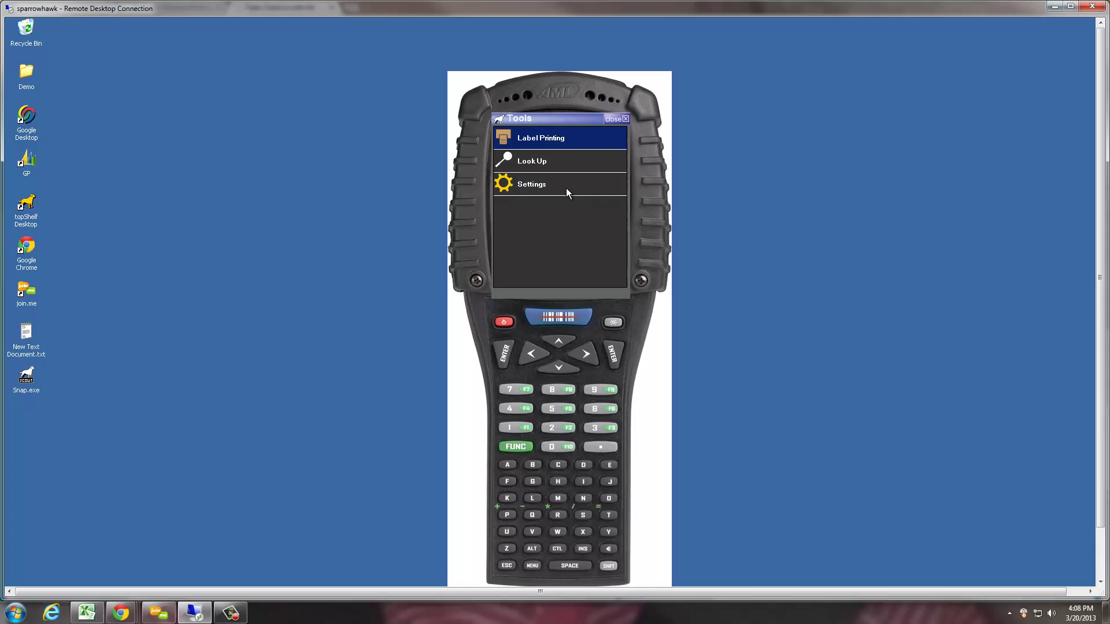
pyautogui.press('Escape')
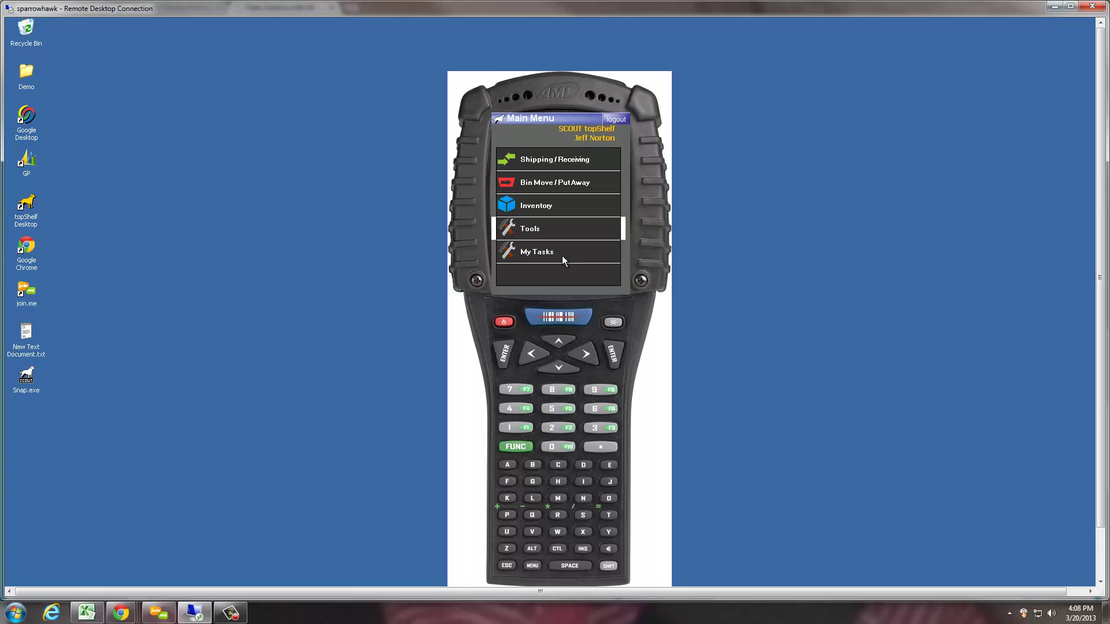
pyautogui.click(562, 255)
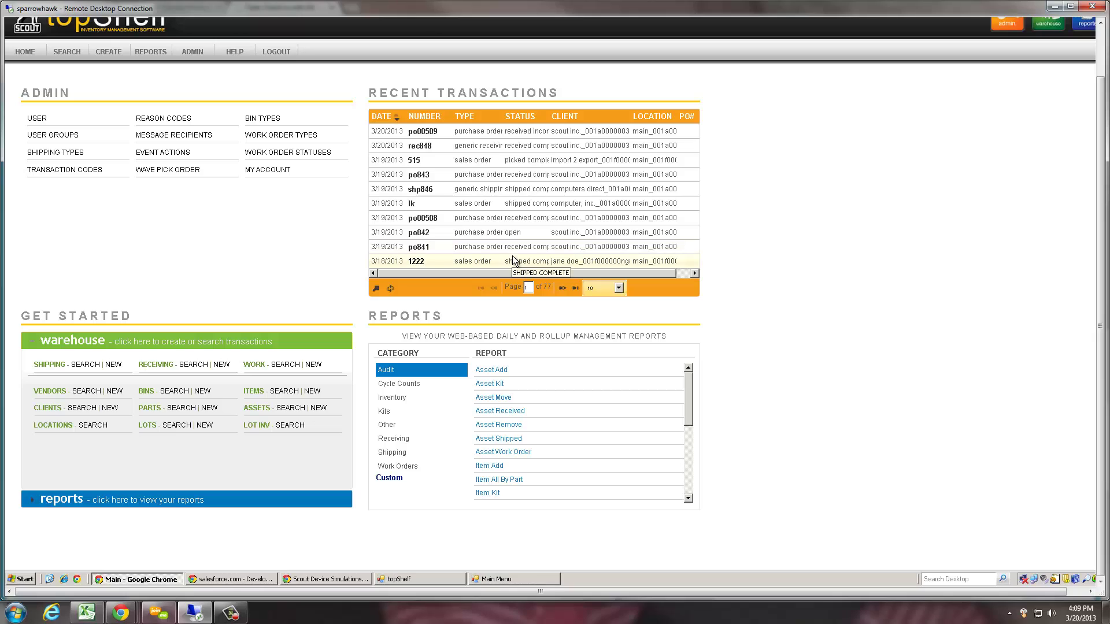
pyautogui.click(617, 288)
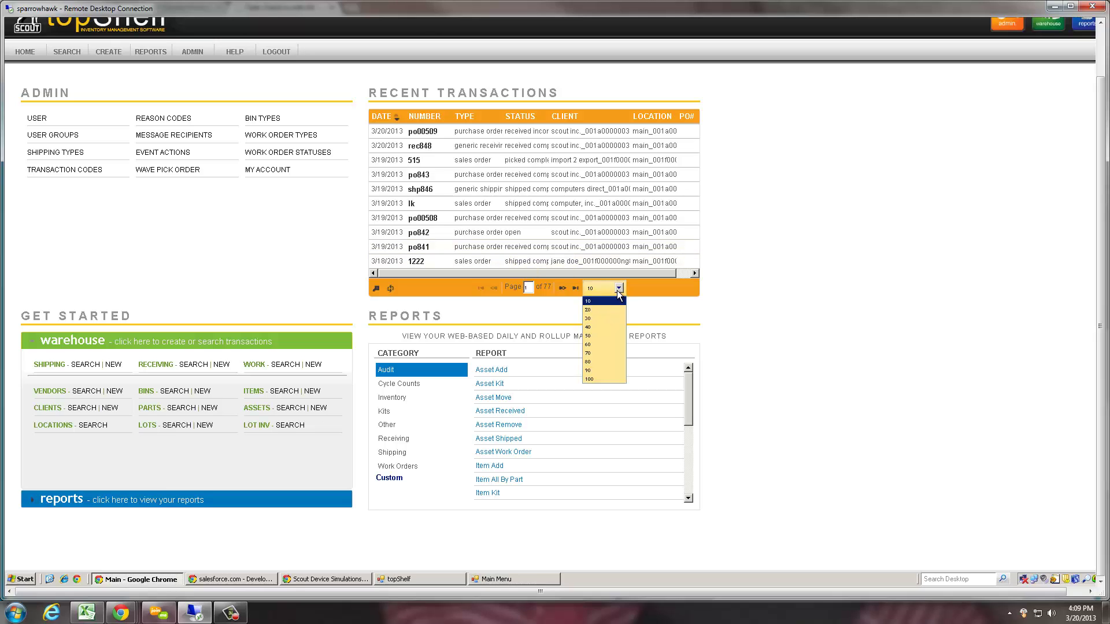
pyautogui.click(617, 290)
pyautogui.moveTo(69, 53)
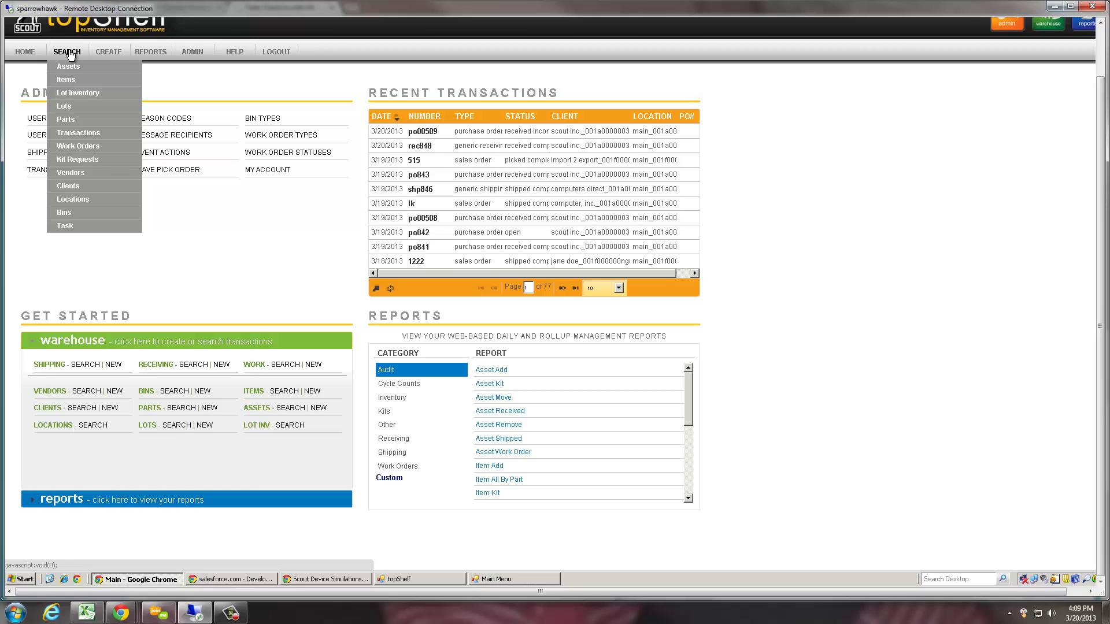
pyautogui.click(79, 134)
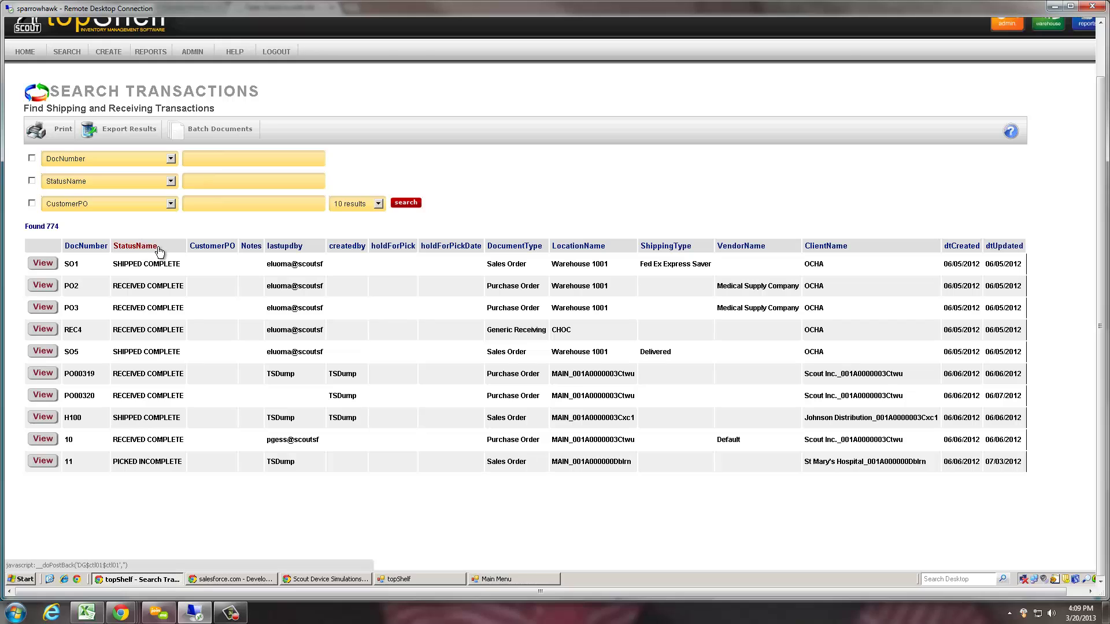
pyautogui.click(158, 248)
pyautogui.click(169, 159)
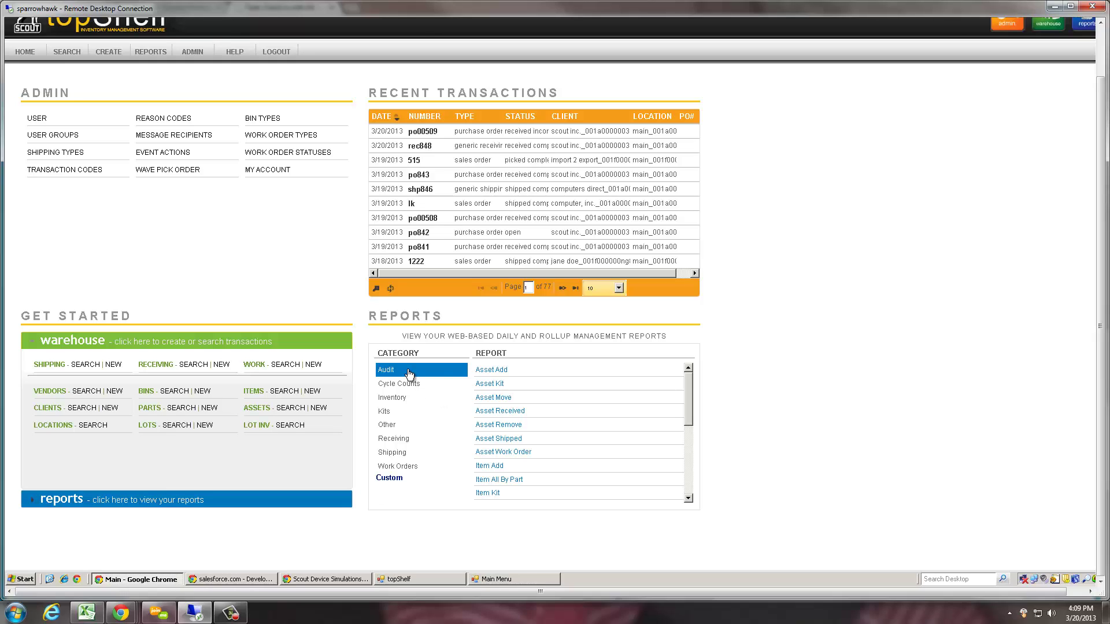
# Browse the Inventory, Receiving and Shipping report categories, then switch to the Salesforce dashboard
pyautogui.click(398, 398)
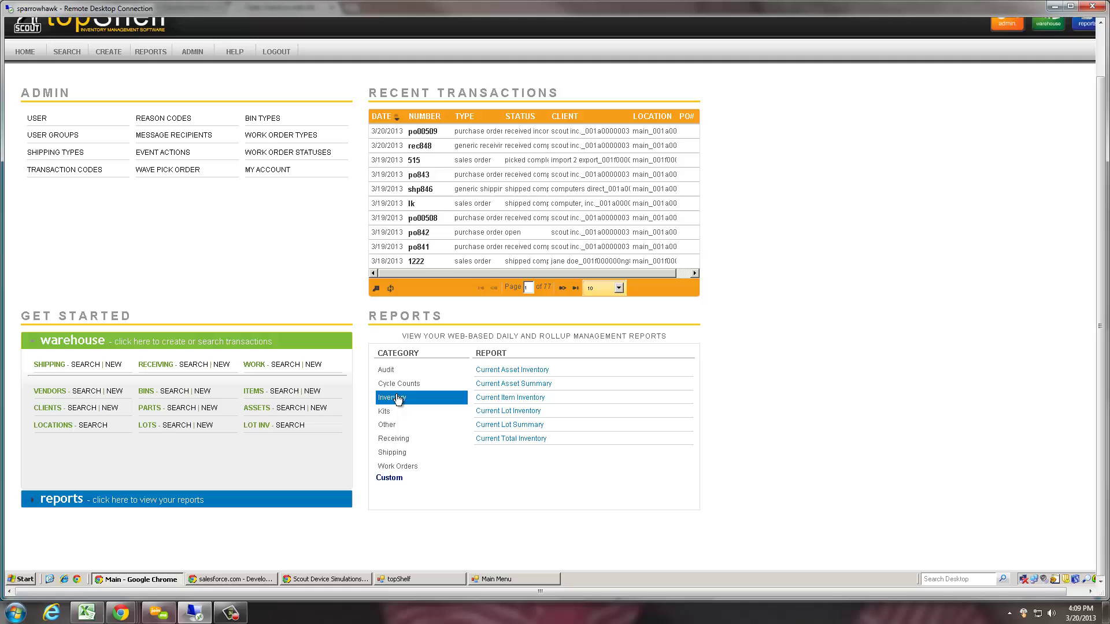
pyautogui.click(393, 438)
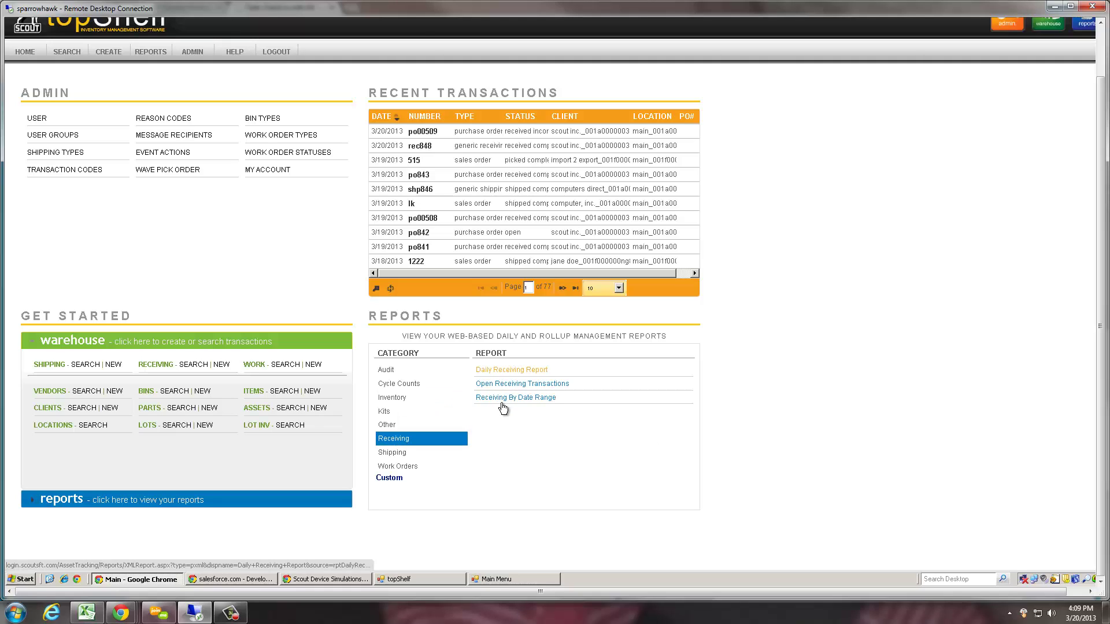
pyautogui.click(398, 452)
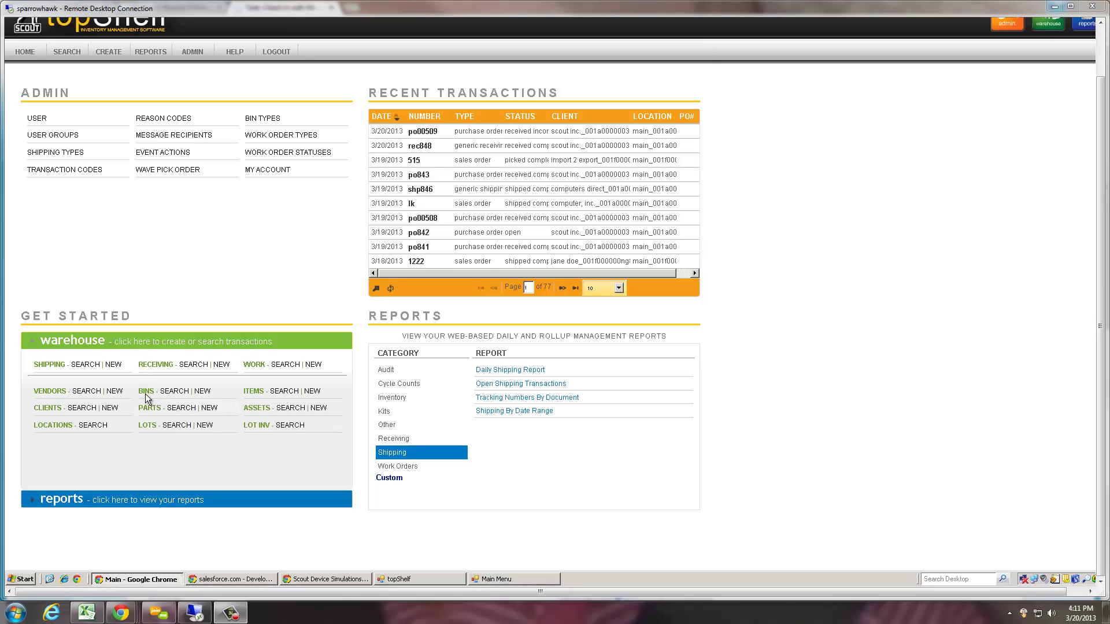
pyautogui.click(231, 579)
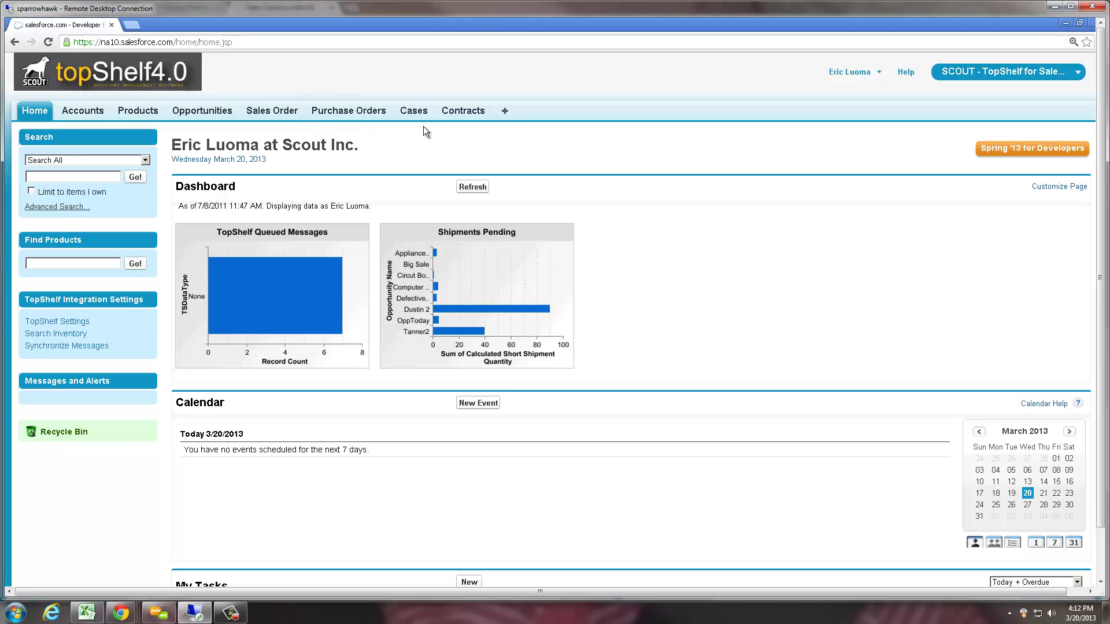
# Create and save a new purchase order with account Computer, Inc
pyautogui.click(345, 112)
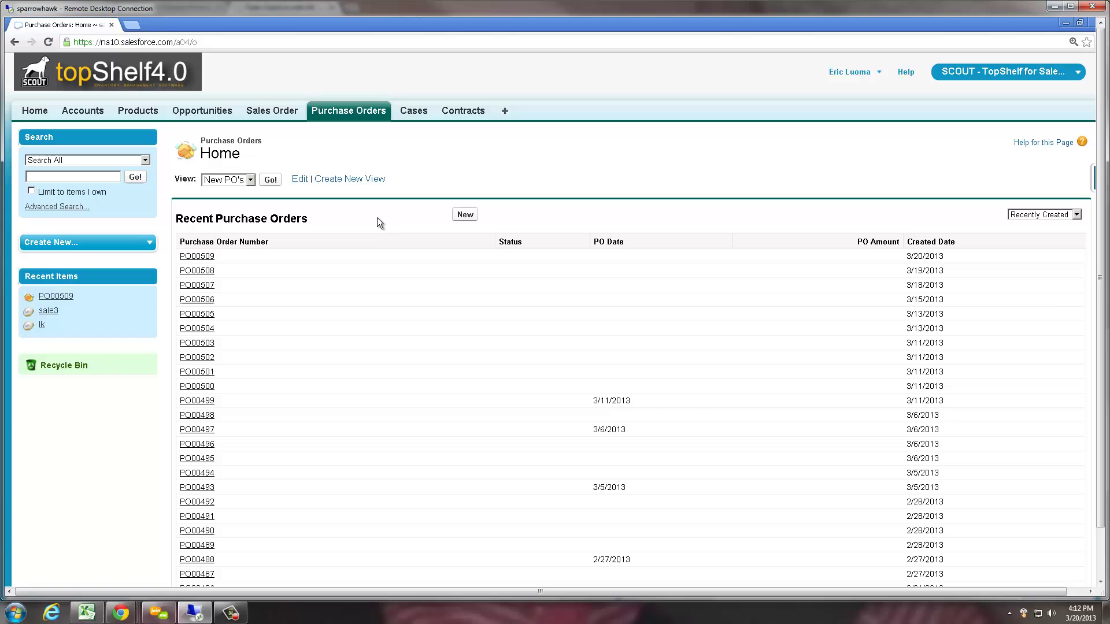
pyautogui.click(466, 215)
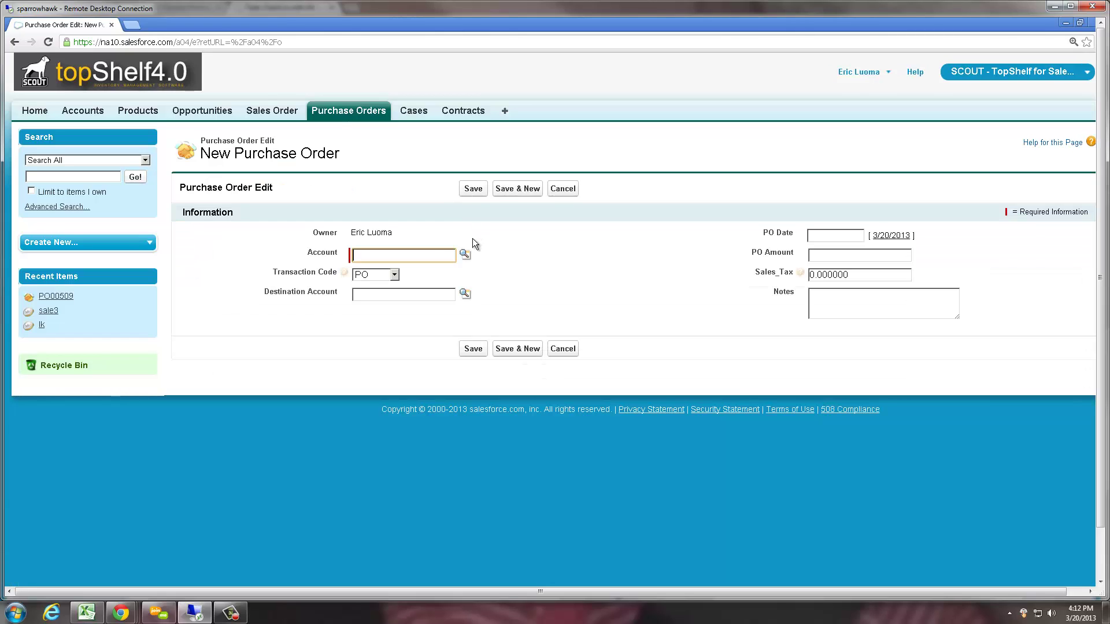
pyautogui.click(464, 256)
pyautogui.click(312, 438)
pyautogui.press('Return')
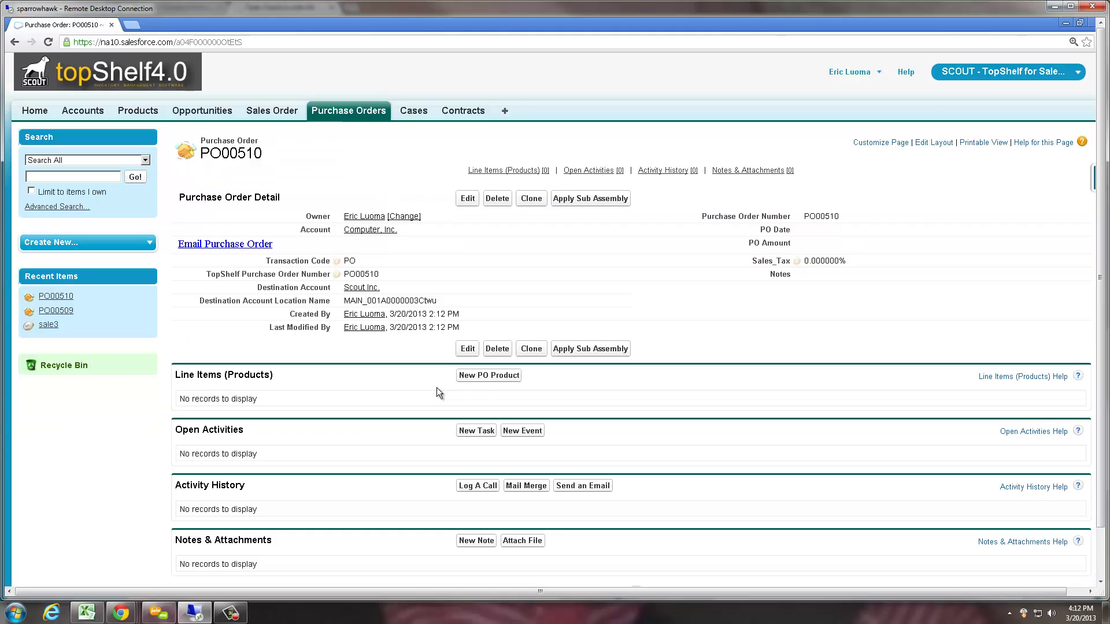
# Add lines 15cbl (10), Circuit Board (1 at 80.00) and BBQ Chicken Meal (10 at 1.00)
pyautogui.click(486, 379)
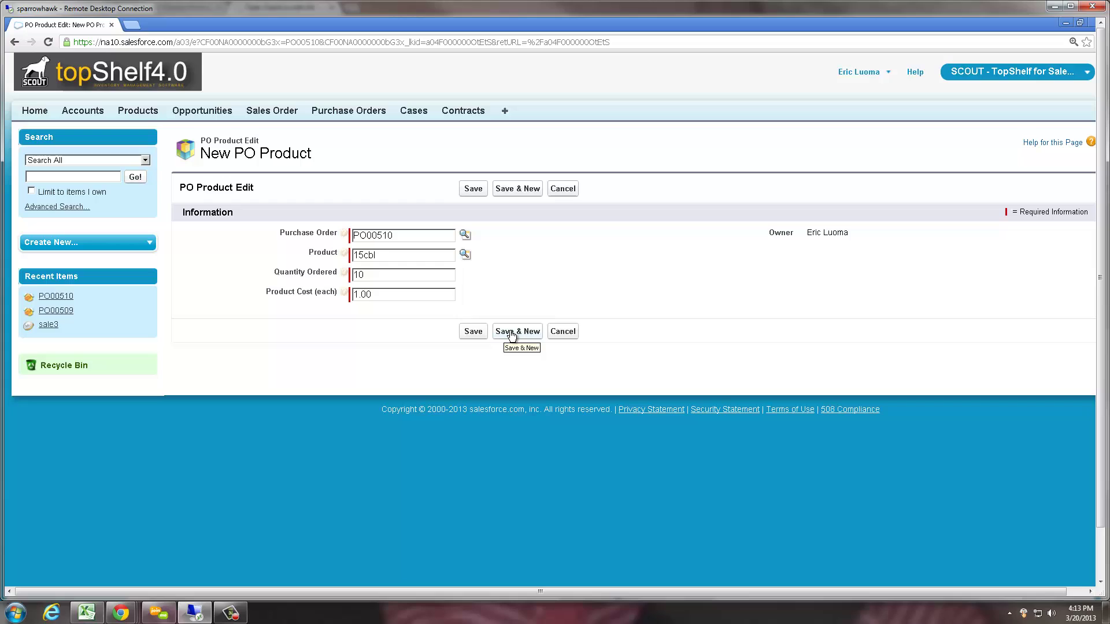
pyautogui.click(511, 332)
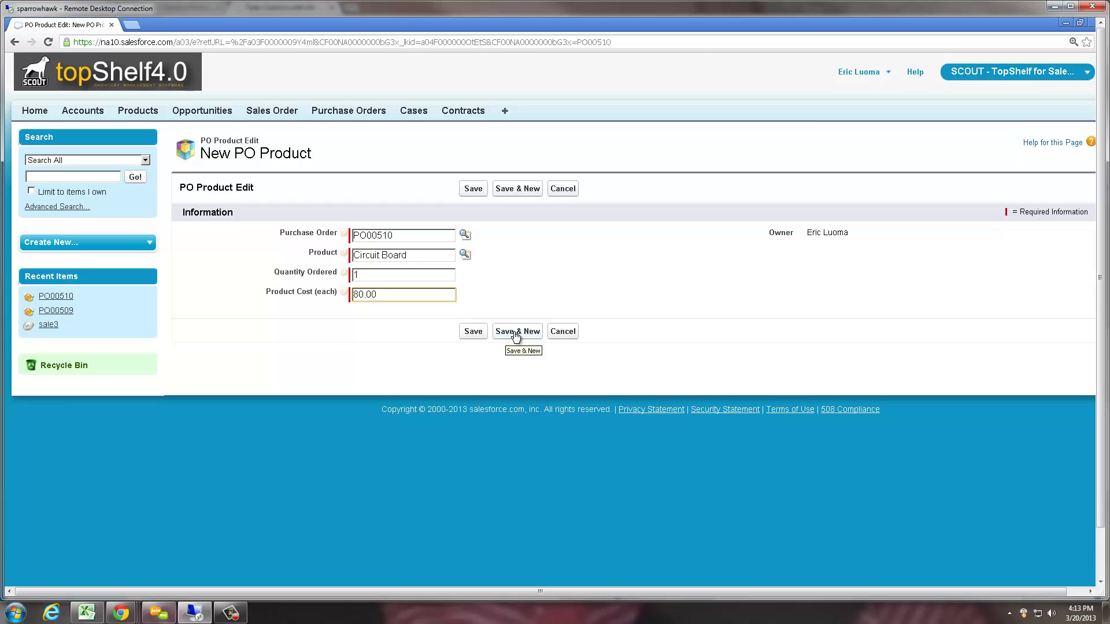
pyautogui.click(515, 333)
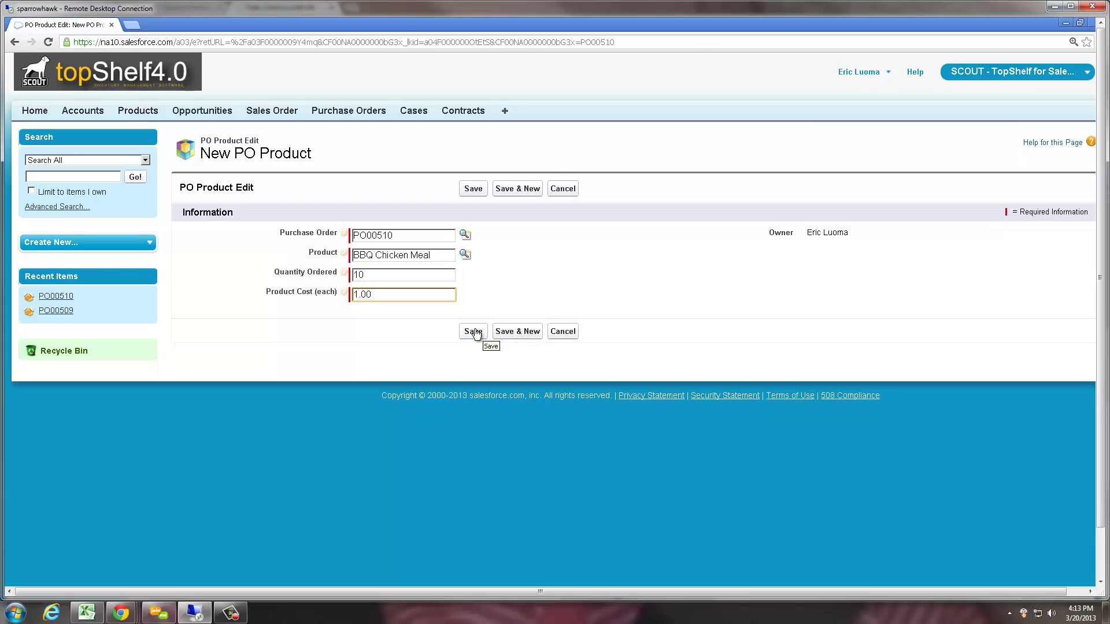
pyautogui.click(474, 333)
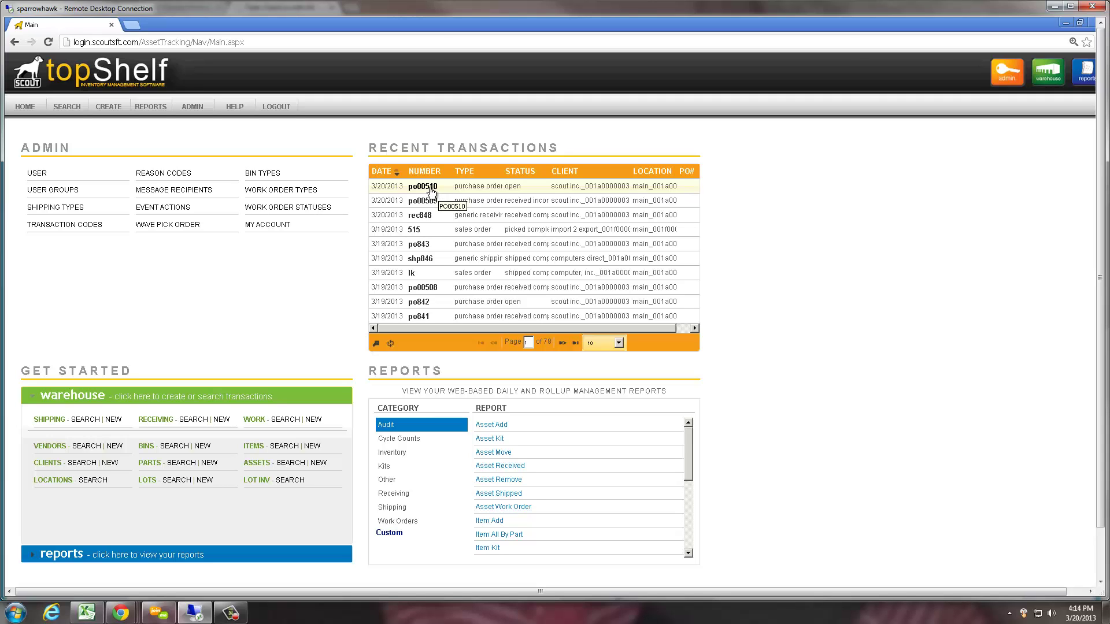
# Open po00510 from Recent Transactions to view its Edit Receiving Transaction page
pyautogui.click(430, 186)
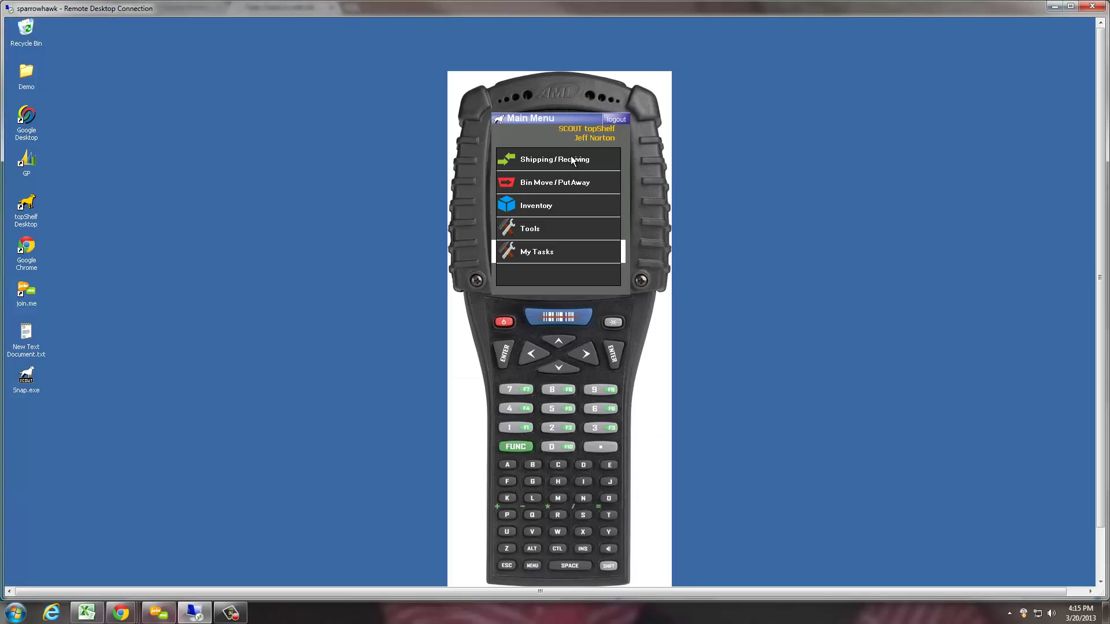
# Find PO00510 among the last day's documents and open it on the Receiving screen
pyautogui.click(550, 155)
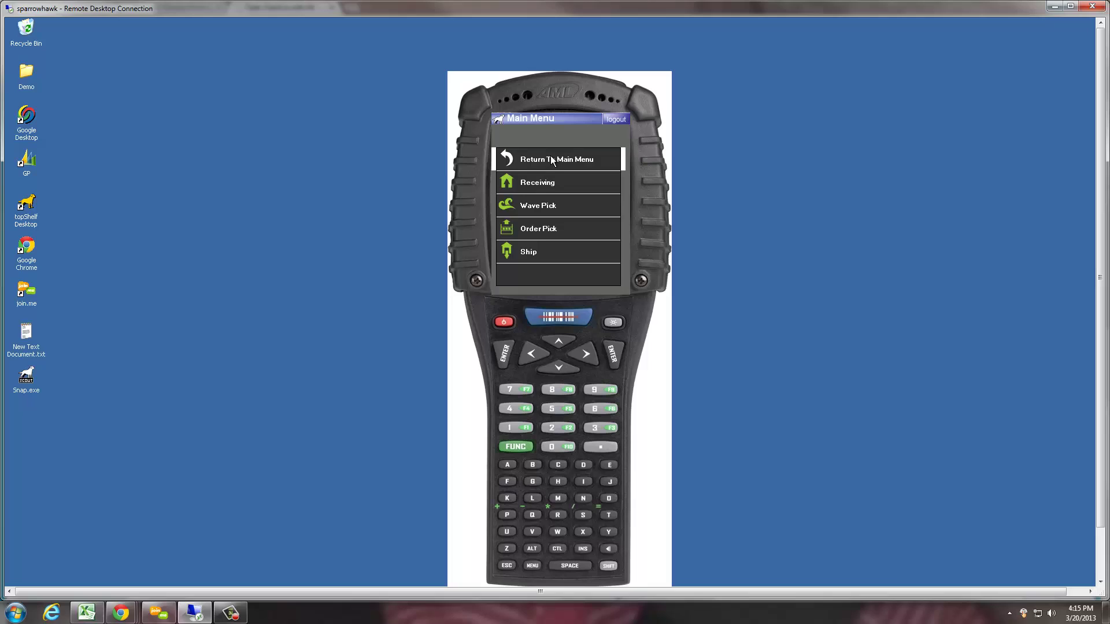
pyautogui.click(548, 183)
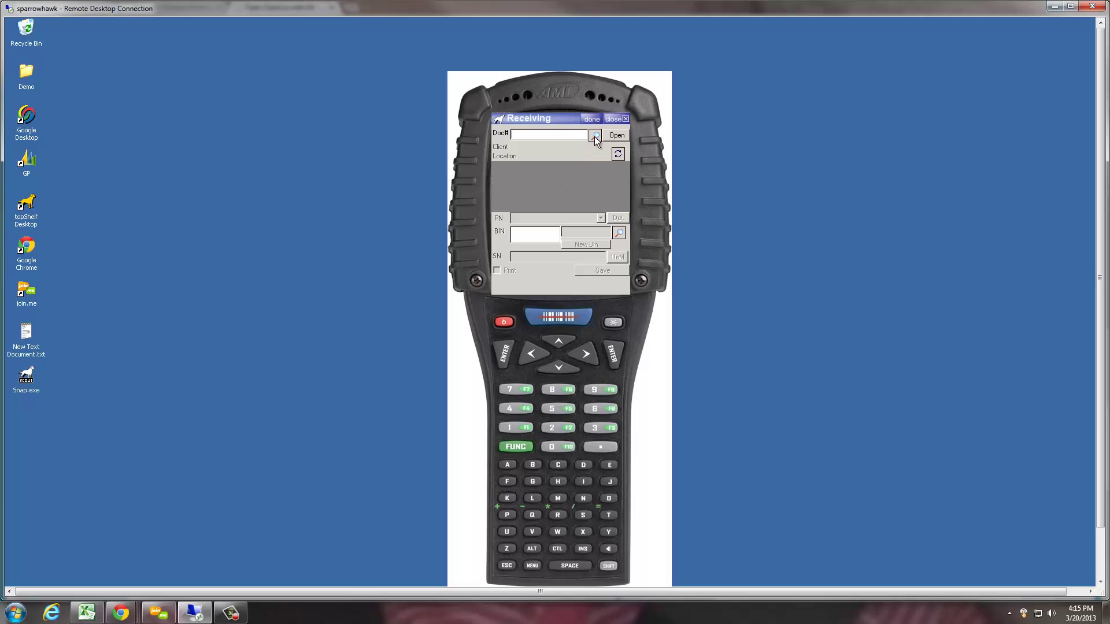
pyautogui.click(595, 137)
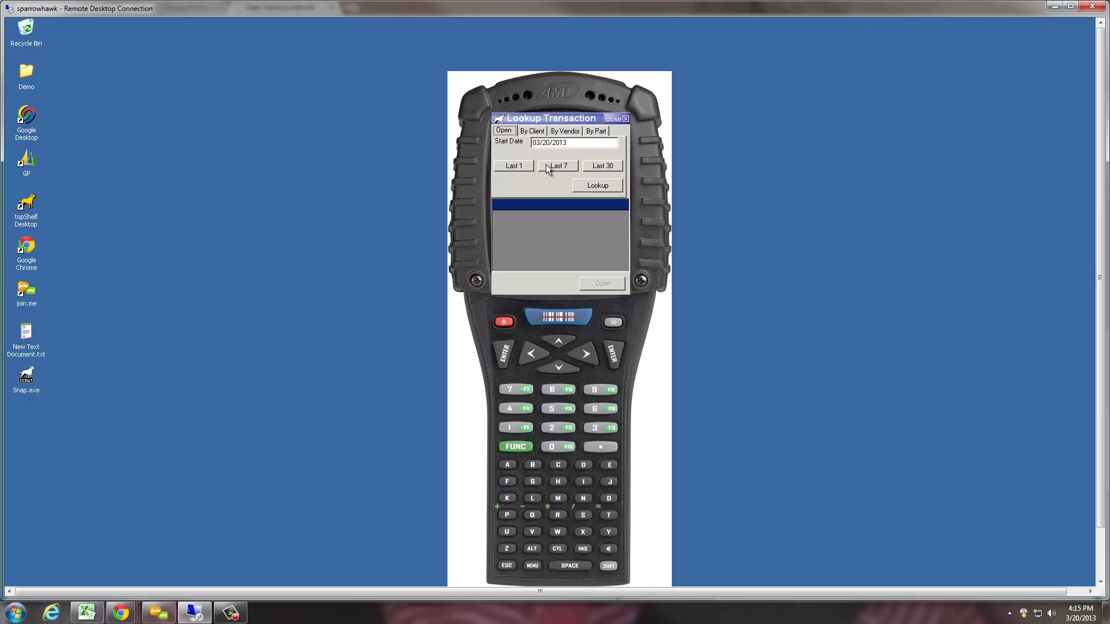
pyautogui.click(523, 167)
pyautogui.click(594, 188)
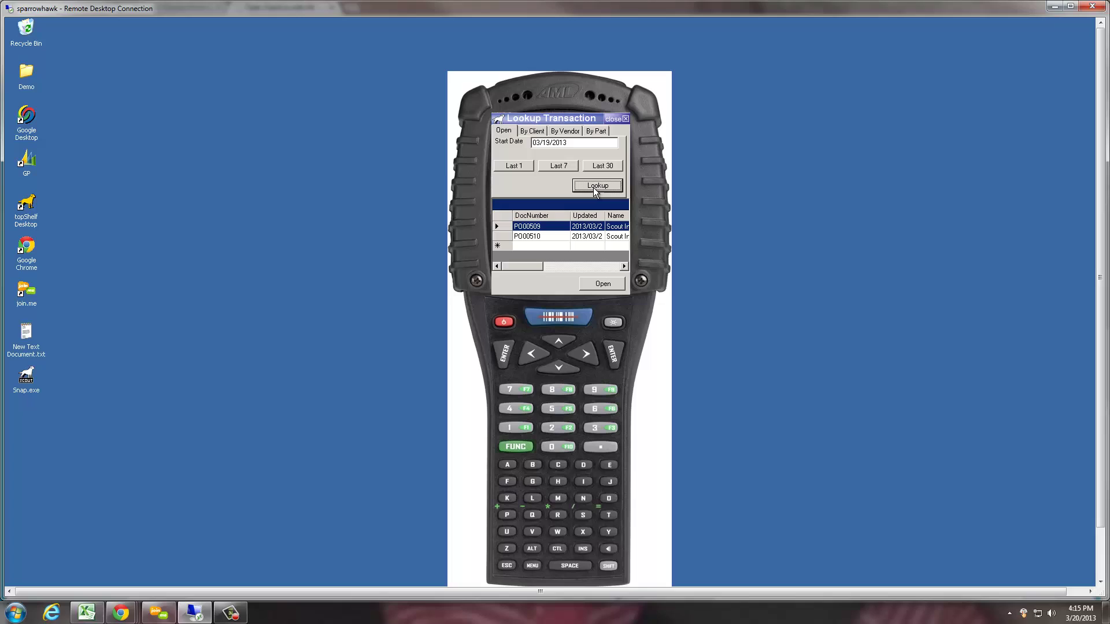
pyautogui.click(515, 237)
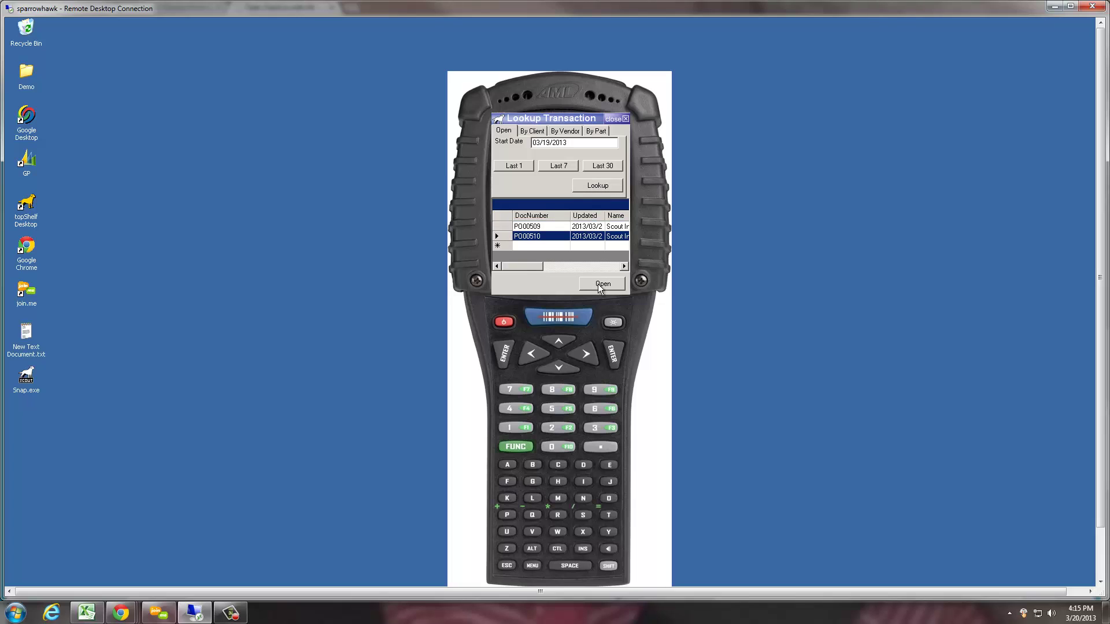
pyautogui.click(598, 286)
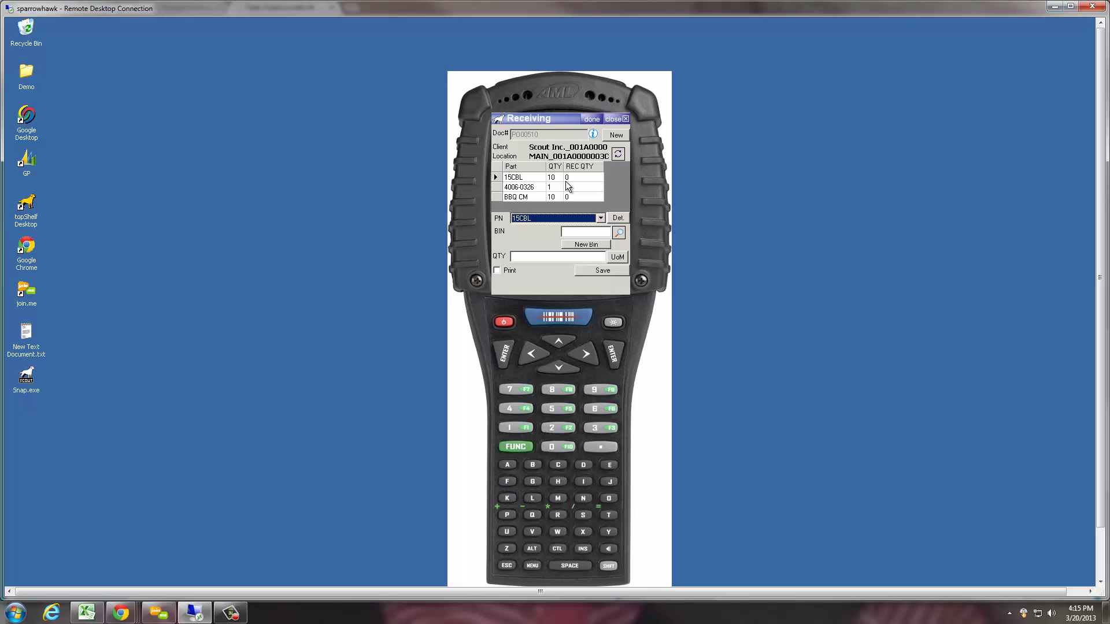
# Set the receiving bin to bin1a and receive 10 of 15CBL
pyautogui.click(619, 233)
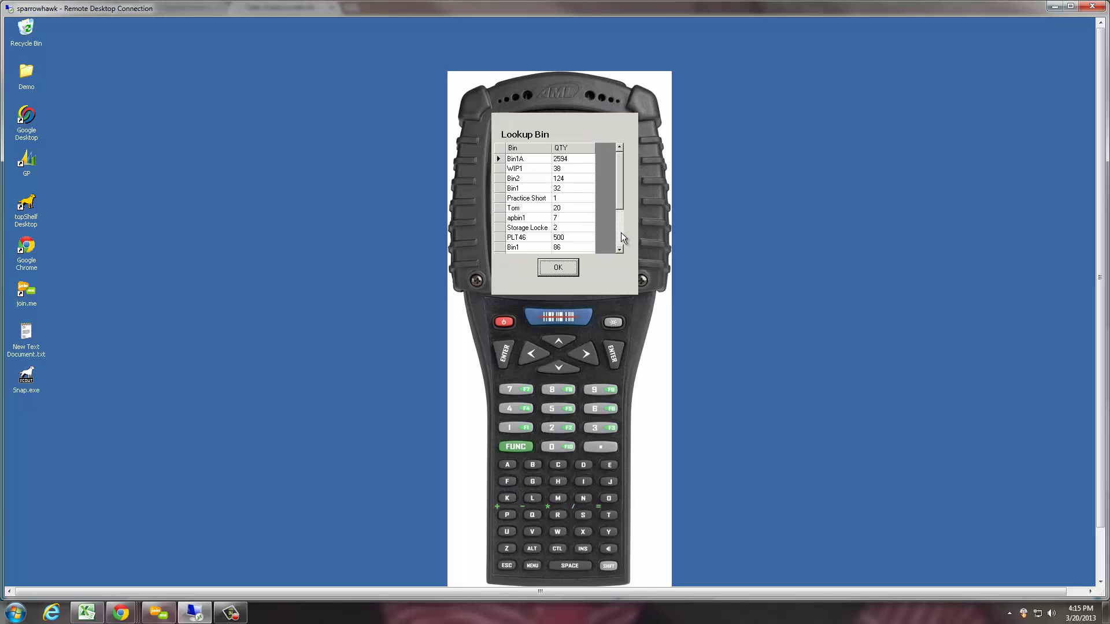
pyautogui.click(570, 269)
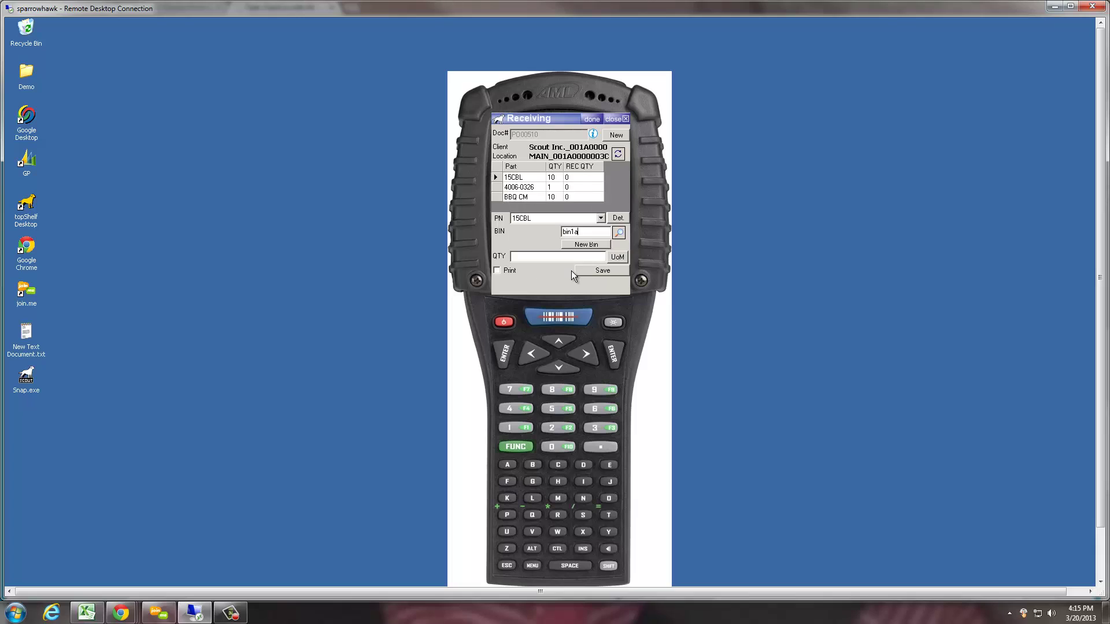
pyautogui.click(553, 257)
pyautogui.write('10')
pyautogui.click(593, 272)
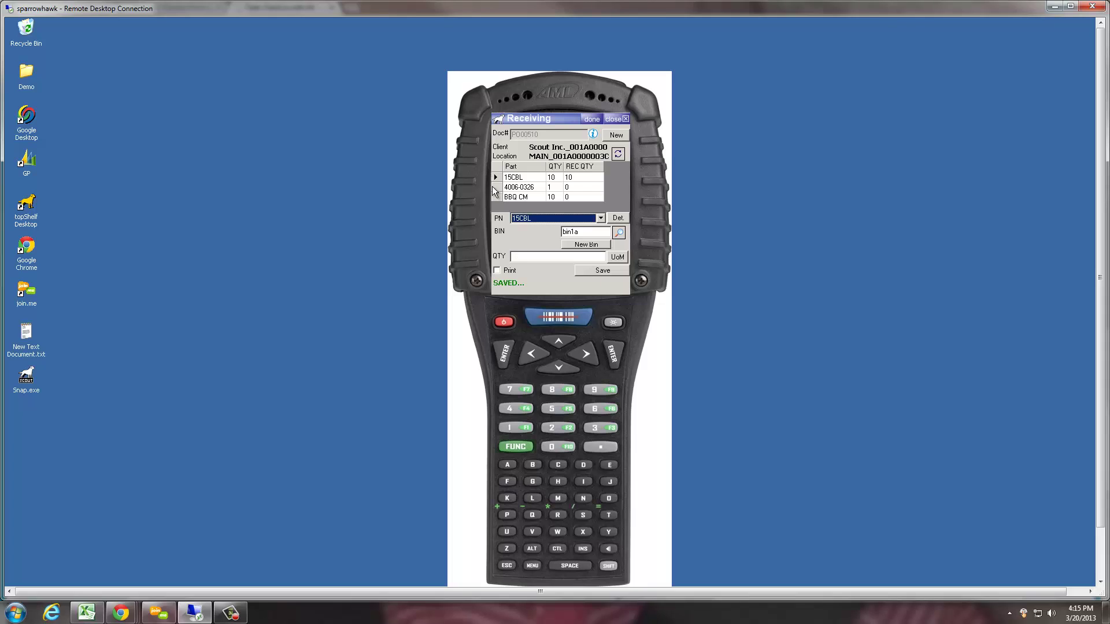
# Receive one 4006-0326 with serial number 12000
pyautogui.click(494, 187)
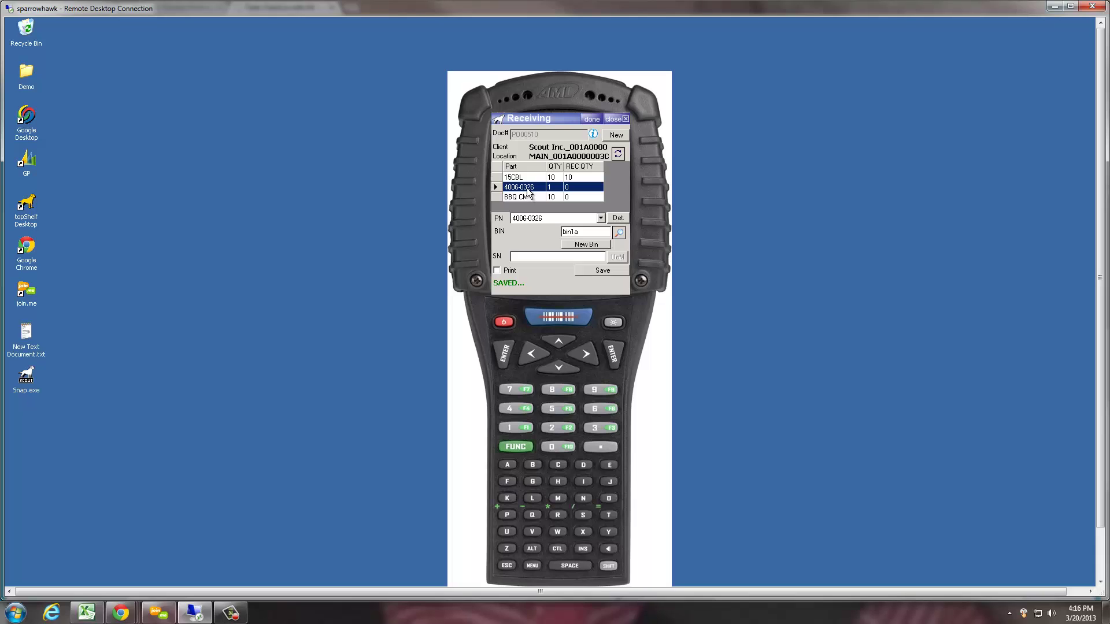
pyautogui.click(527, 256)
pyautogui.write('12000')
pyautogui.press('Return')
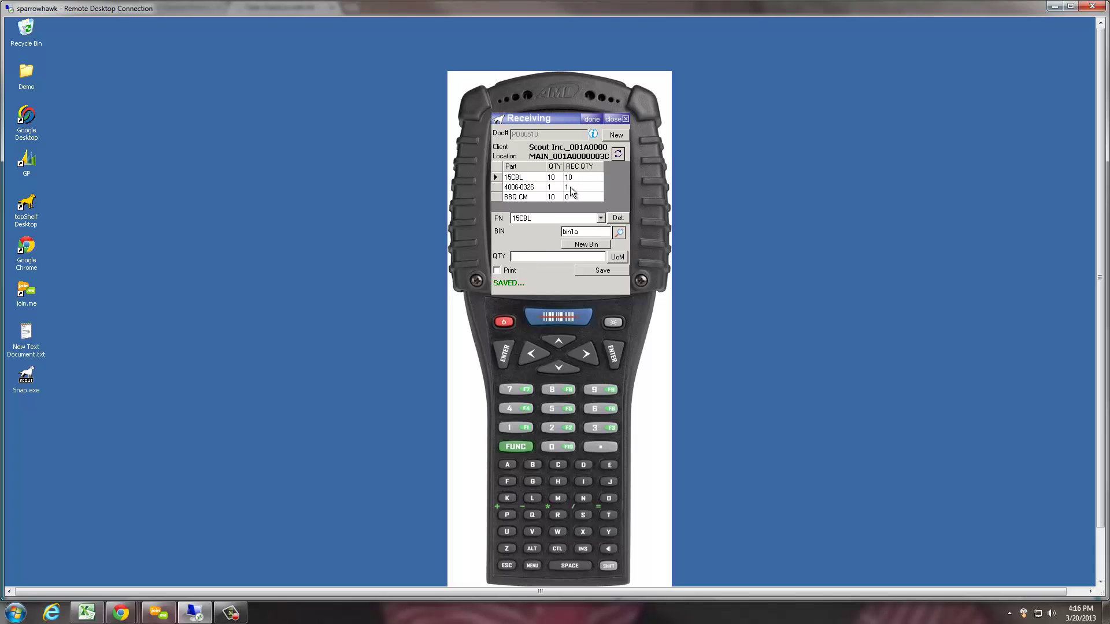
# Receive 8 BBQ CM under lot 032013
pyautogui.click(495, 197)
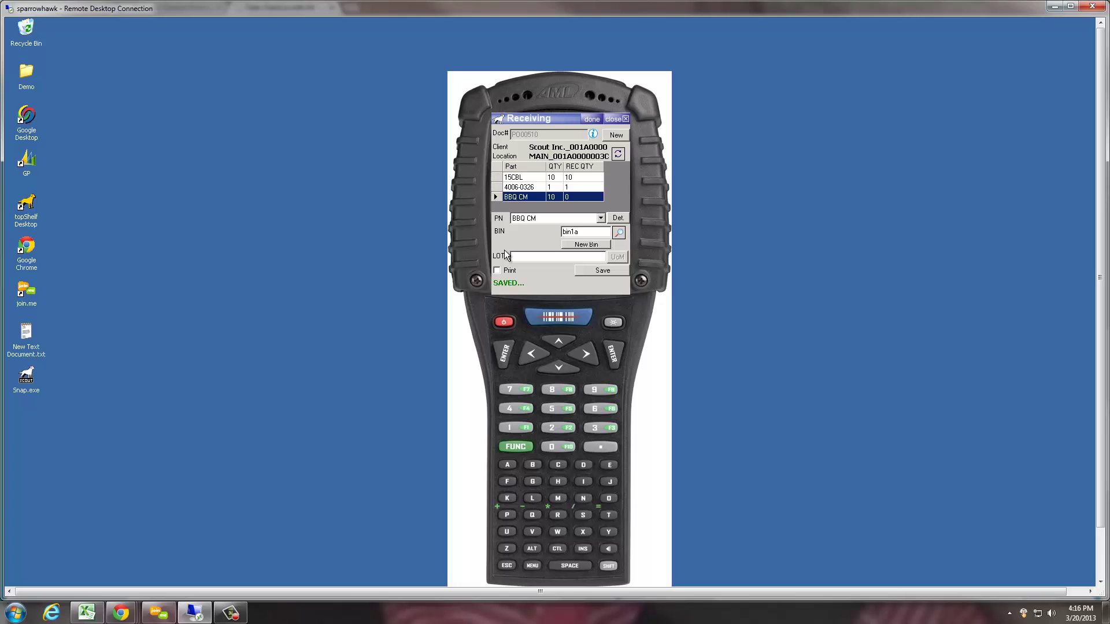
pyautogui.write('032013')
pyautogui.click(590, 272)
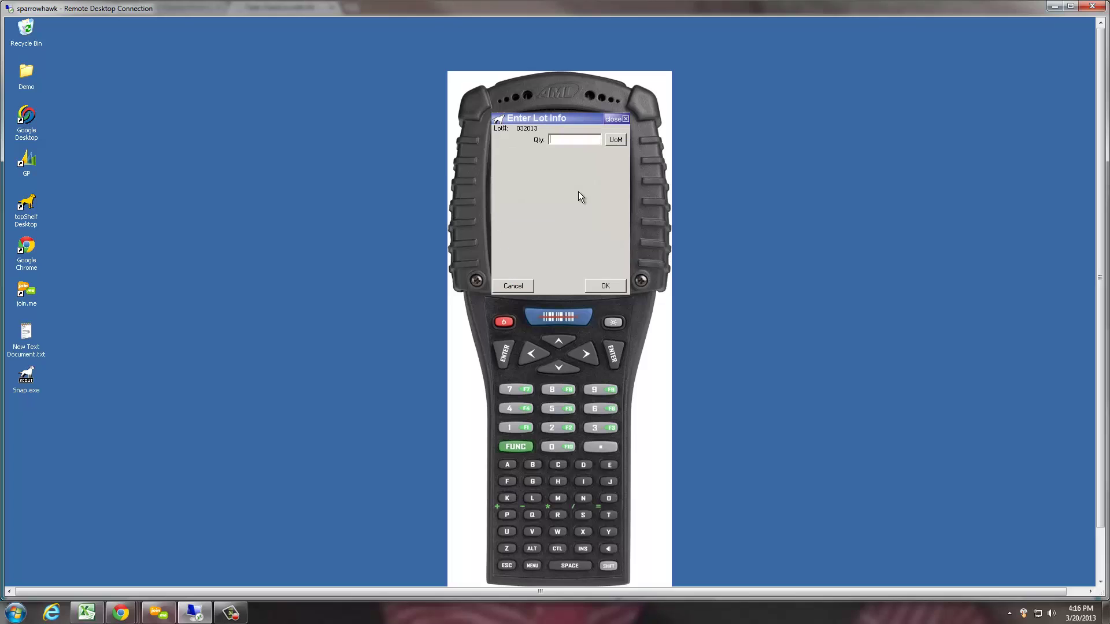
pyautogui.write('8')
pyautogui.press('Return')
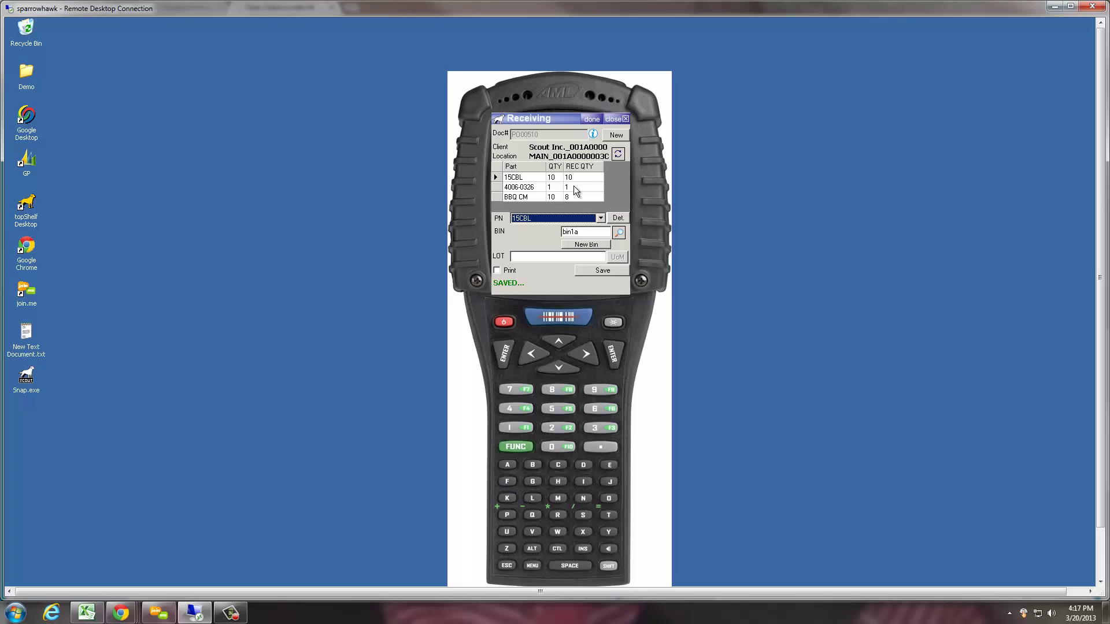
# Close the incomplete receipt, logging the 2 missing BBQ CM as BACK ORDERED
pyautogui.click(620, 120)
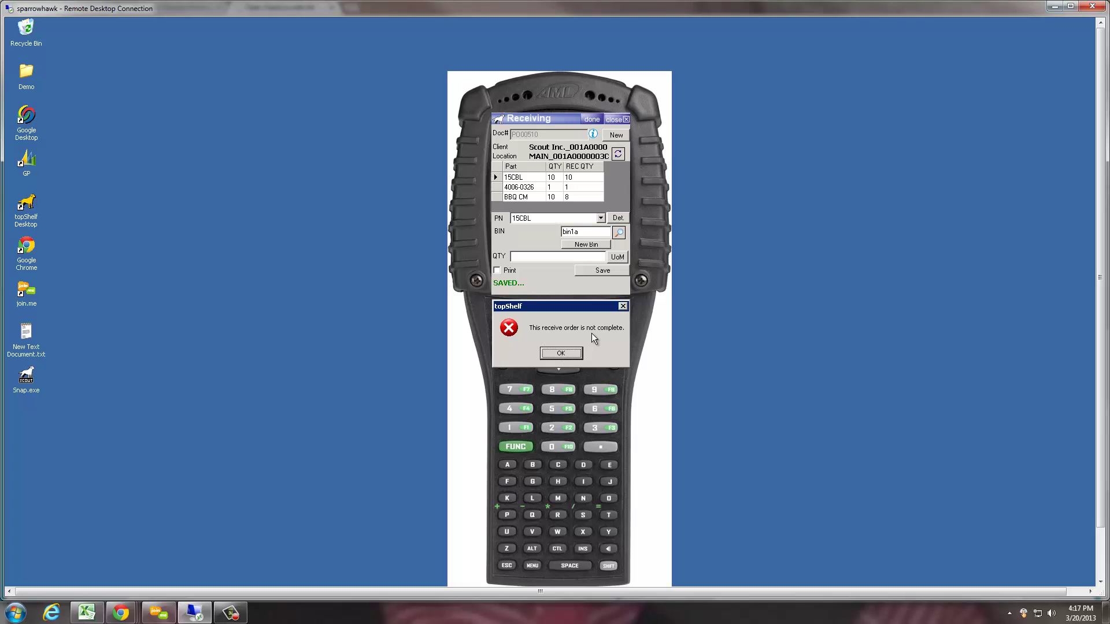
pyautogui.click(569, 353)
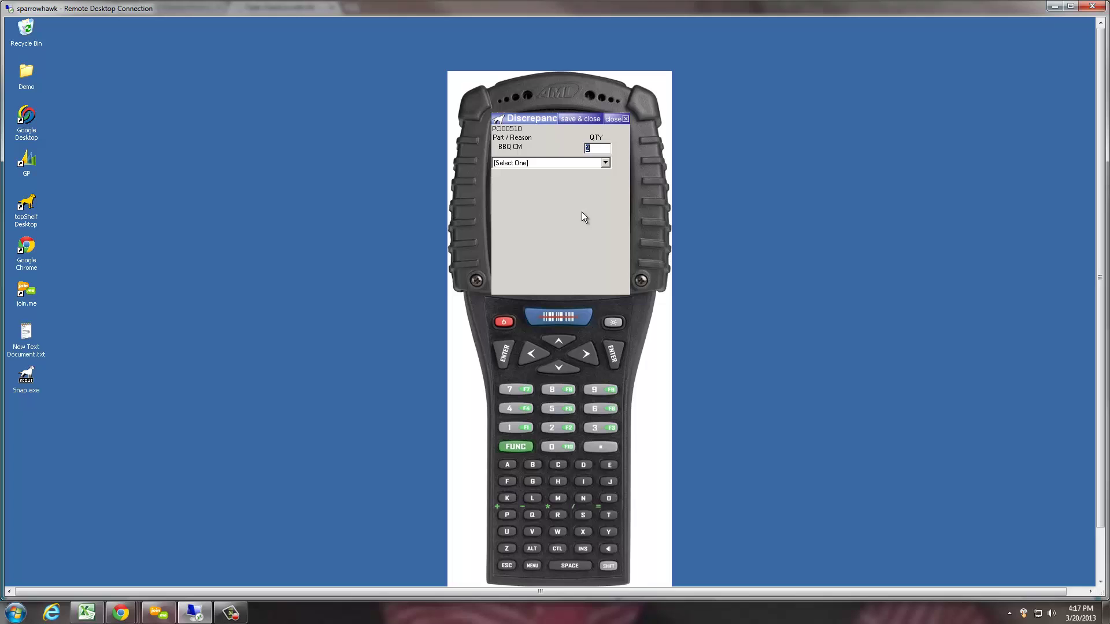
pyautogui.click(605, 163)
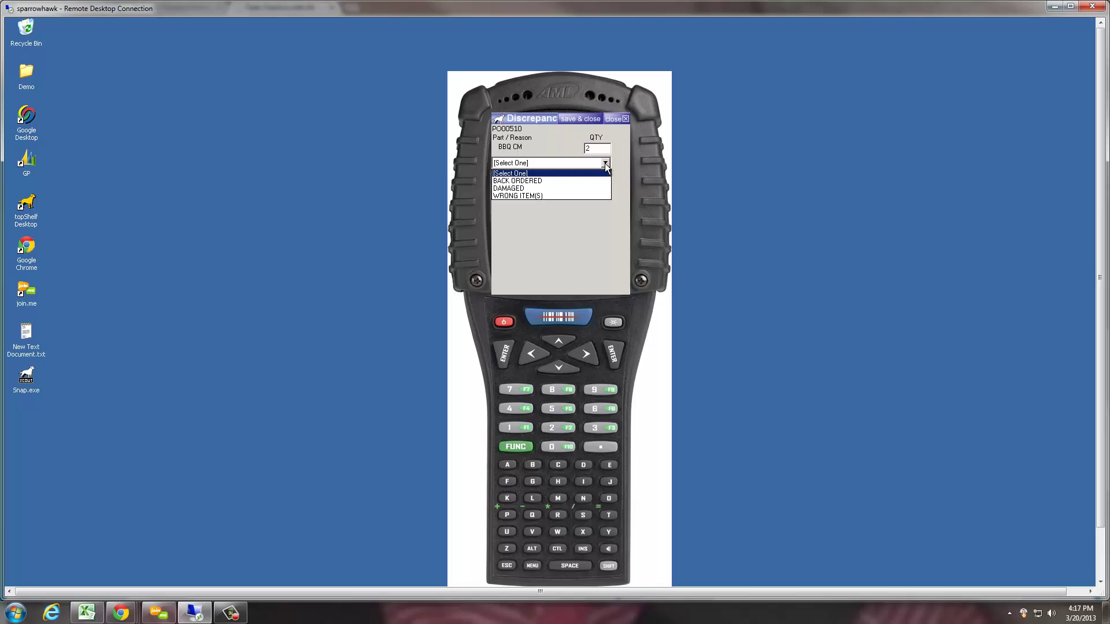
pyautogui.click(585, 180)
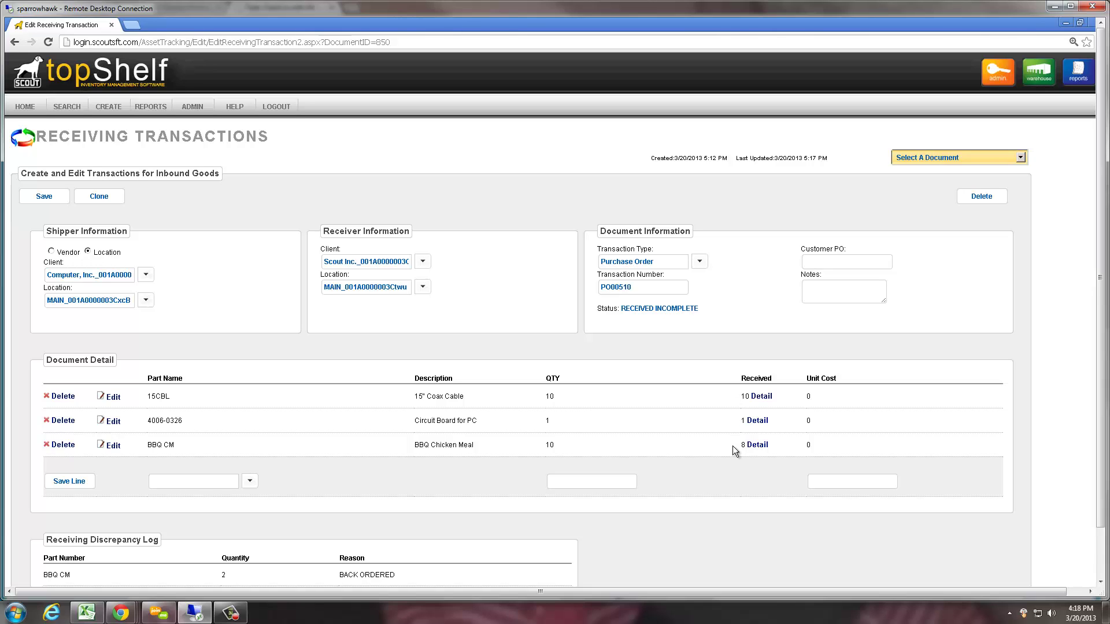
pyautogui.click(754, 444)
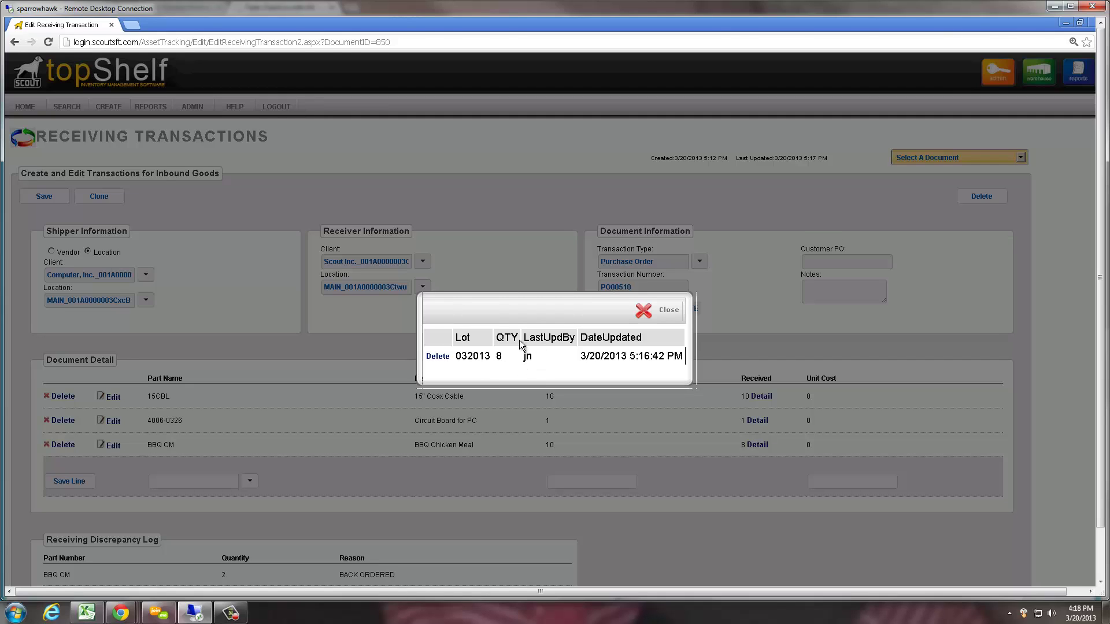
pyautogui.click(662, 310)
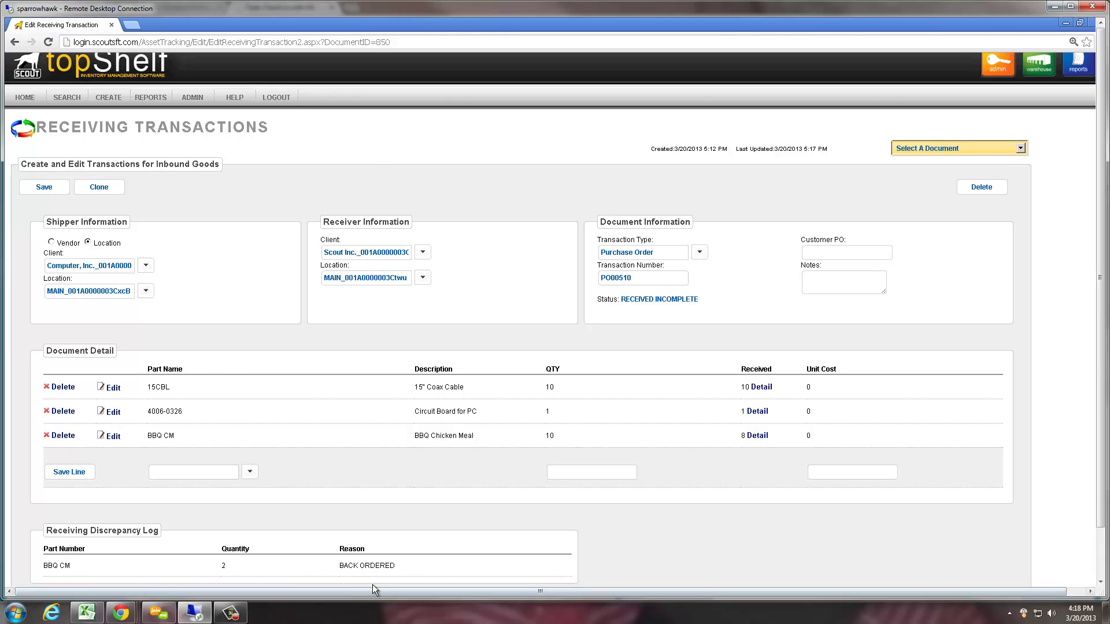
# In Salesforce, open PO00510 and review its 15Cable and Circuit Board product records
pyautogui.hotkey('alt', 'Tab')
pyautogui.click(348, 56)
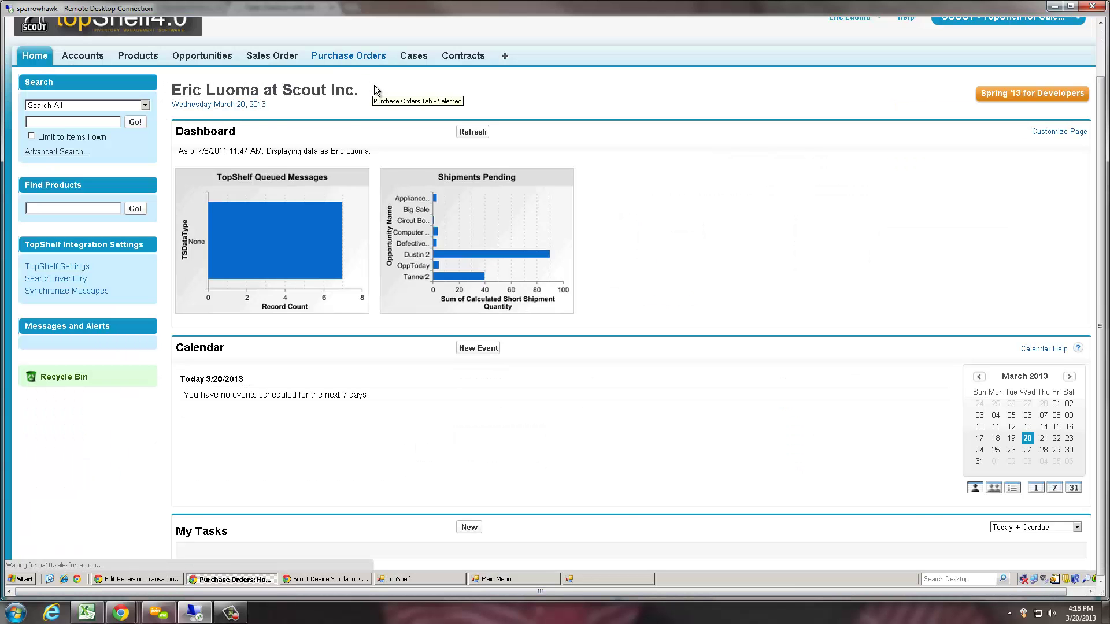
pyautogui.click(208, 201)
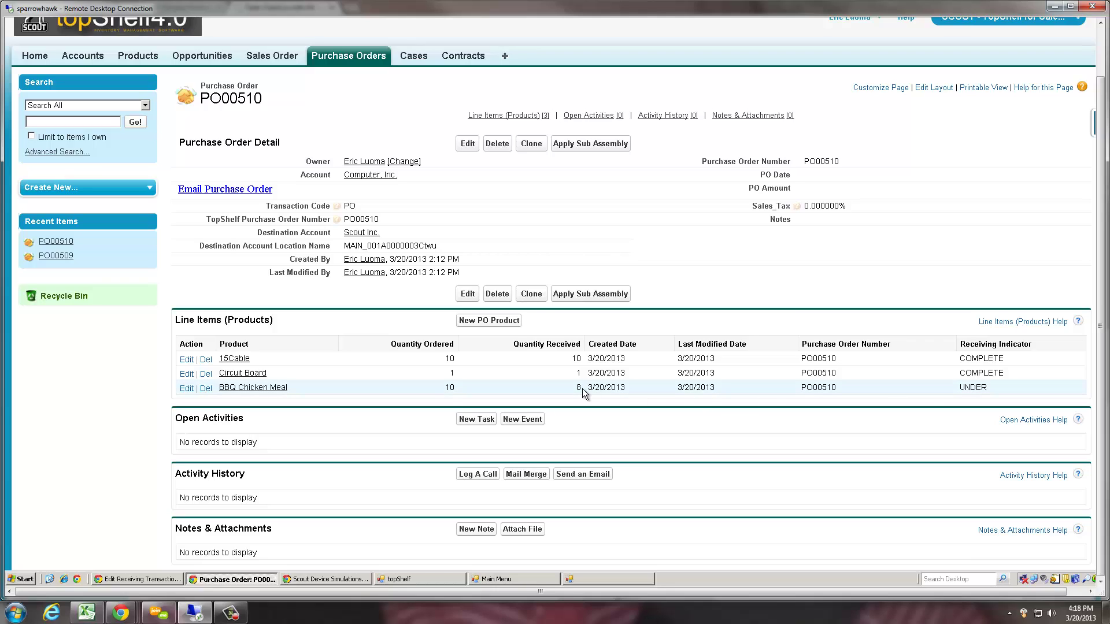
pyautogui.click(240, 360)
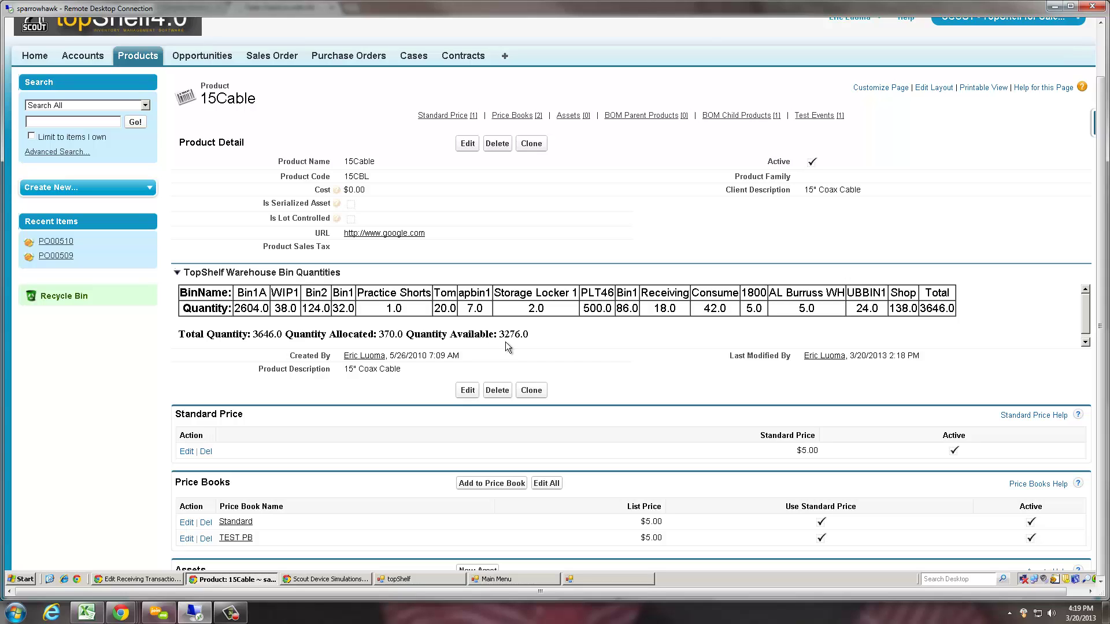
pyautogui.hotkey('alt', 'Left')
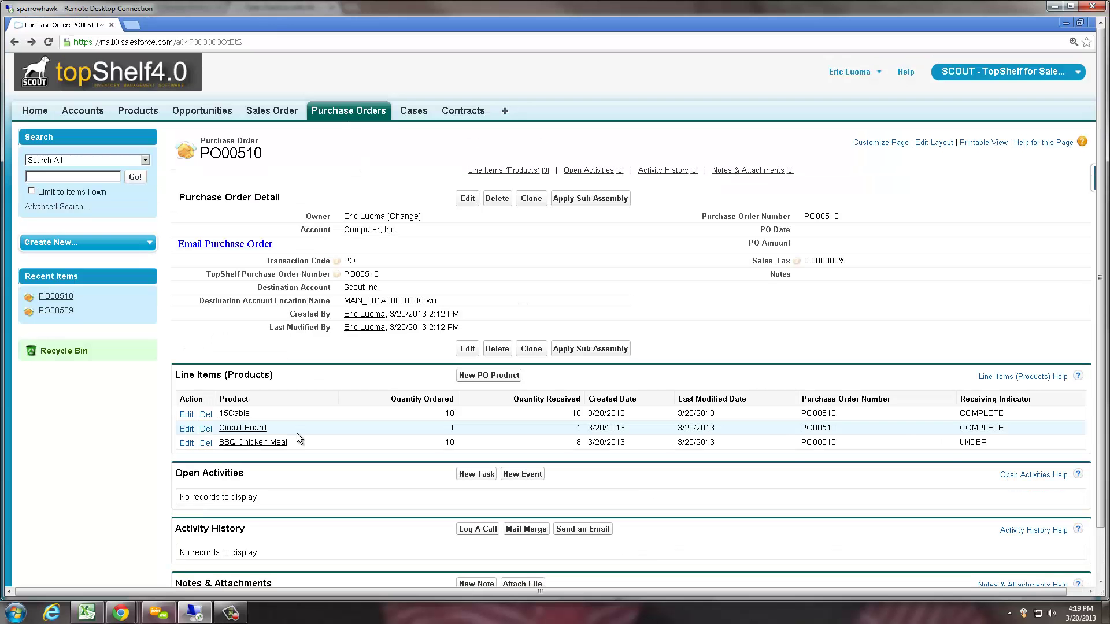
pyautogui.click(245, 429)
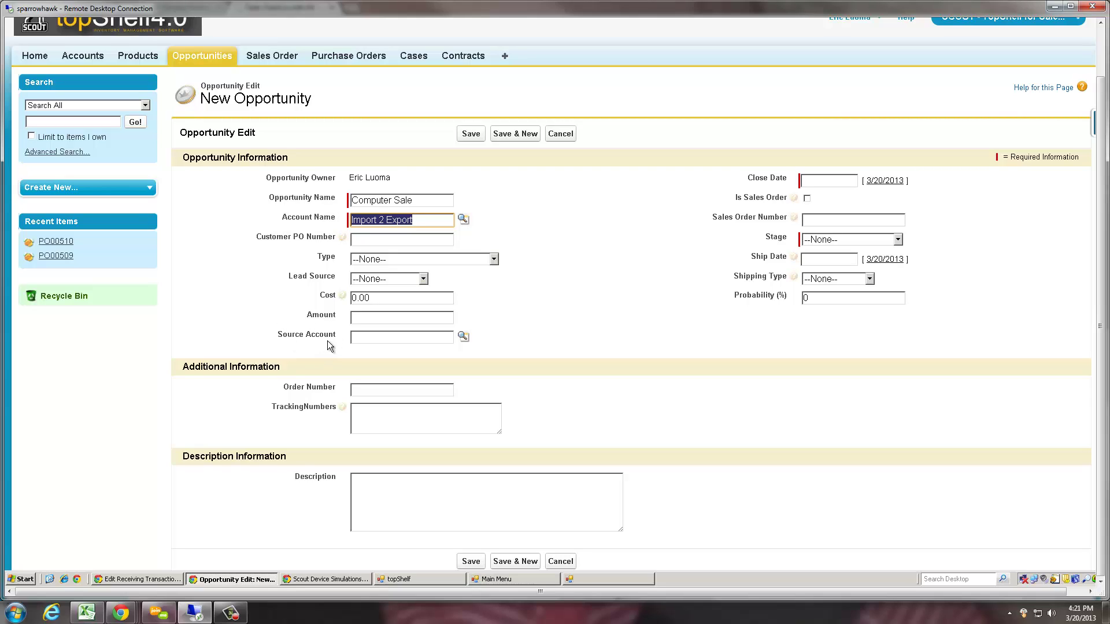
# Fill in the opportunity: close and ship dates 3/20/2013, order SO5885, stage Closed Won, and mark it as a sales order
pyautogui.click(884, 180)
pyautogui.click(854, 221)
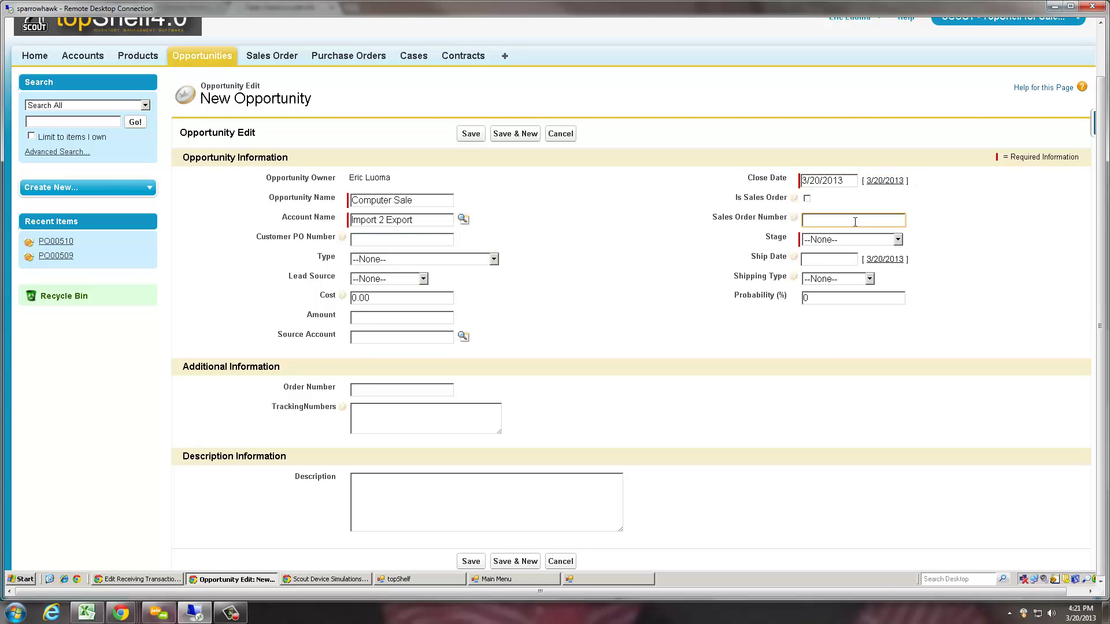
pyautogui.write('SO5885')
pyautogui.click(876, 261)
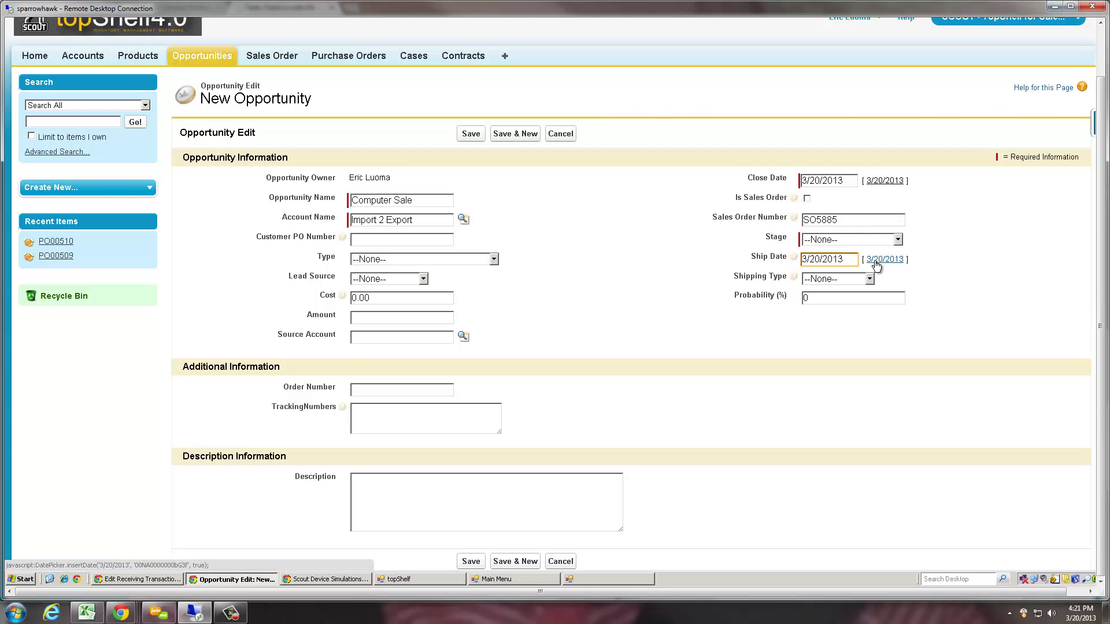
pyautogui.click(890, 240)
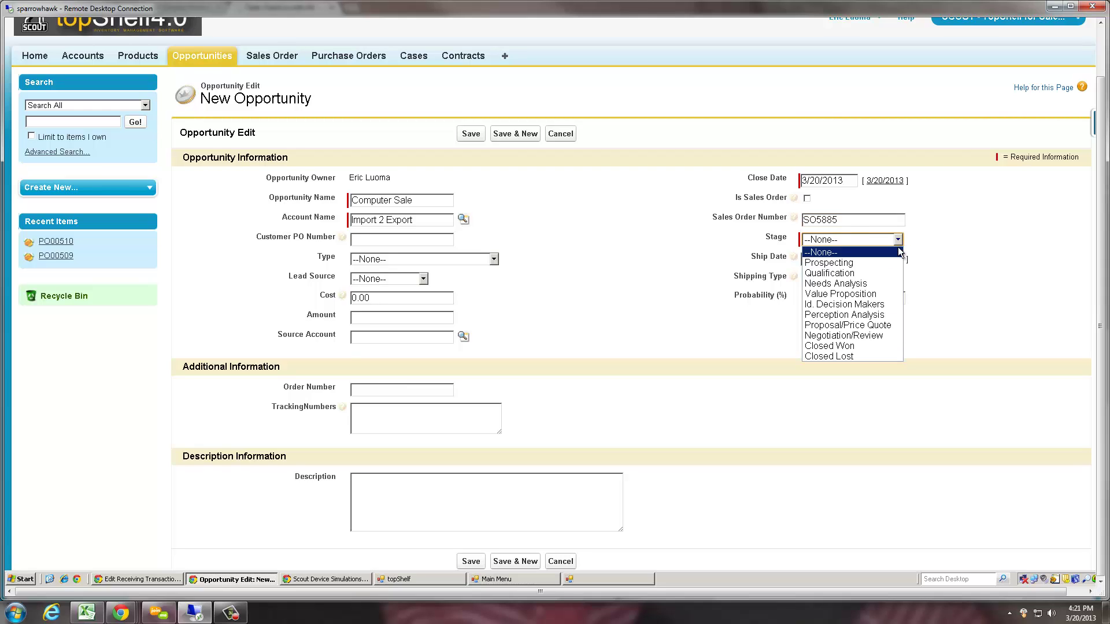
pyautogui.click(864, 349)
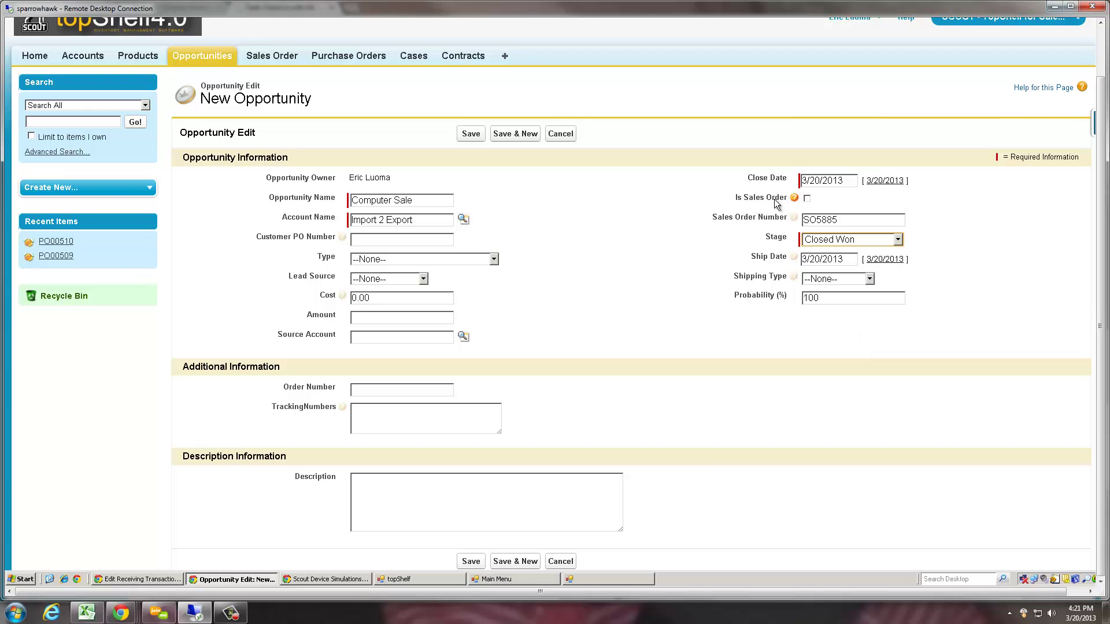
pyautogui.click(807, 199)
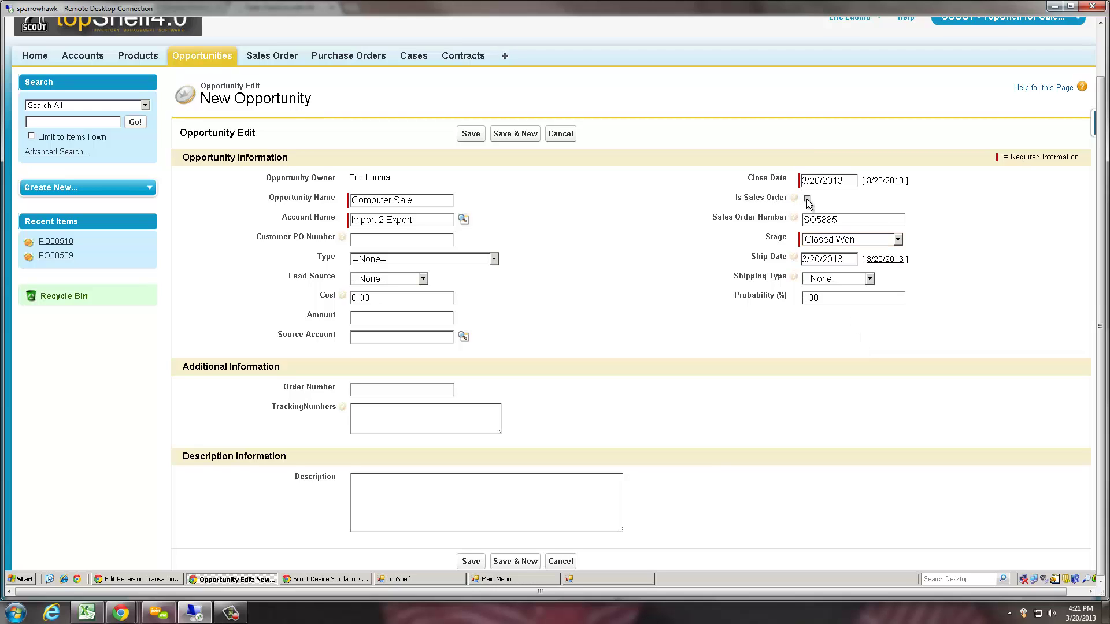
# Save the opportunity with quantities 5 15Cable, 6 BBQ Chicken Meal, 1 Circuit Board, and bring up the invoice email
pyautogui.press('Return')
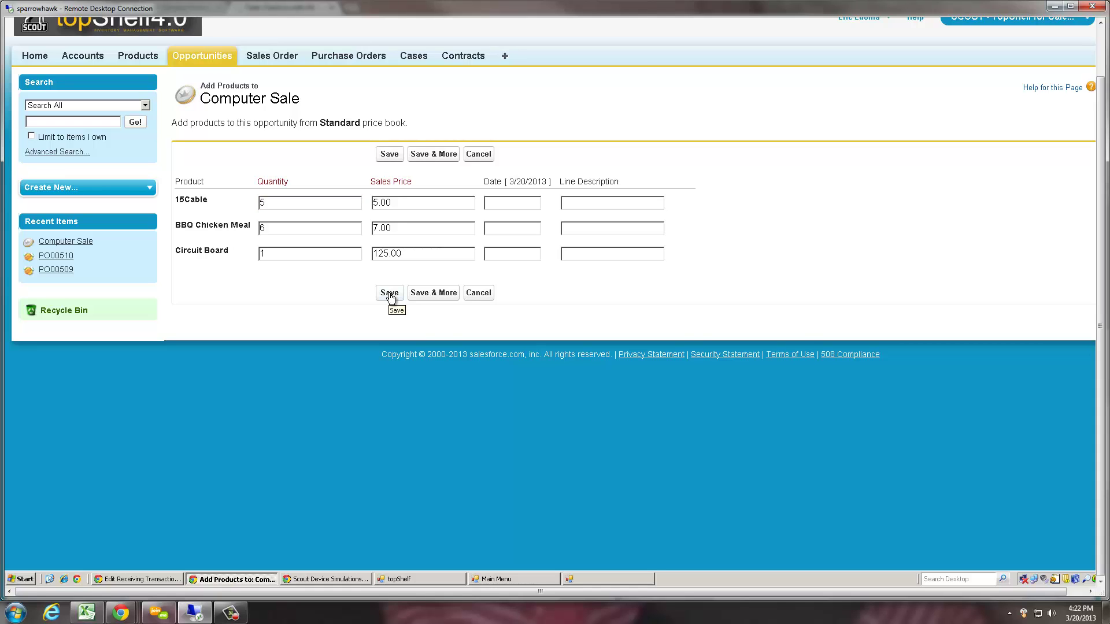
pyautogui.click(389, 294)
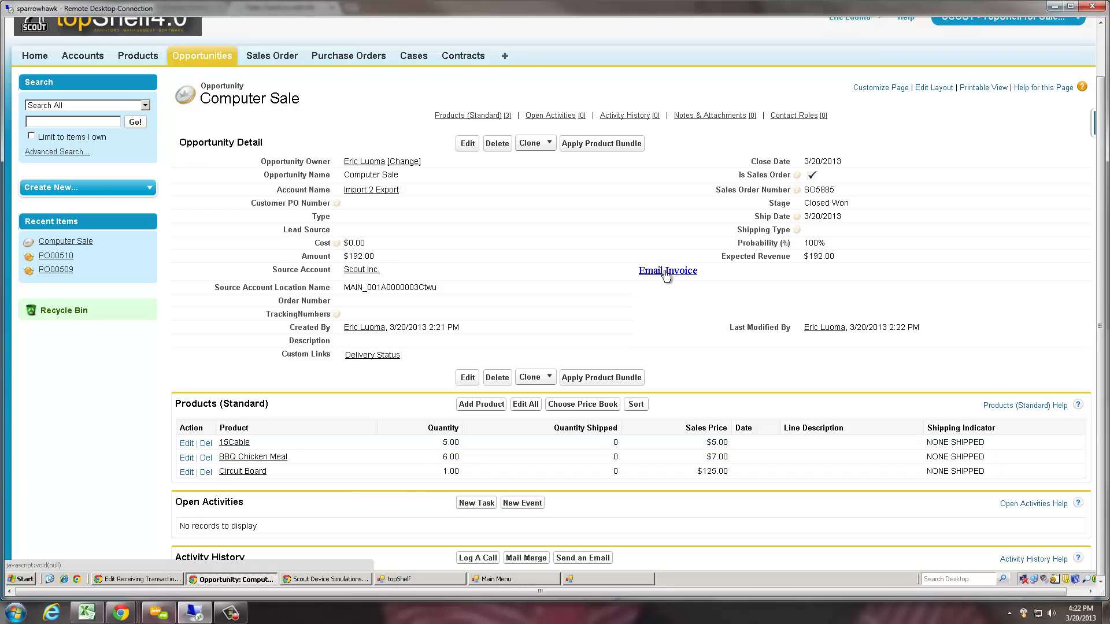
pyautogui.click(666, 272)
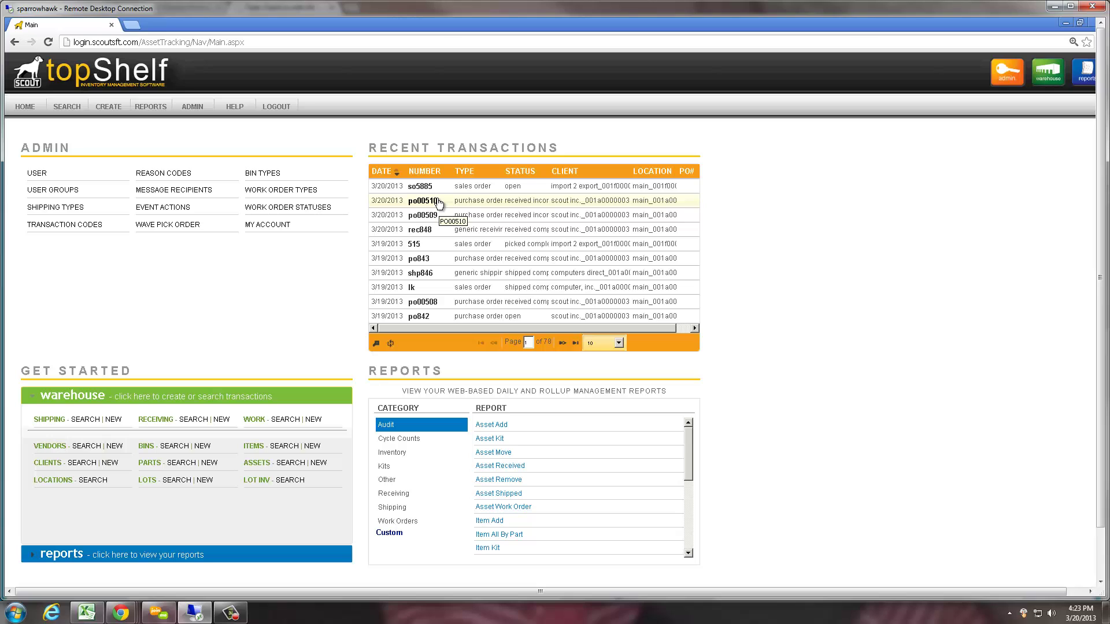
# Open the so5885 transaction from Recent Transactions and generate its Pick List document
pyautogui.click(419, 186)
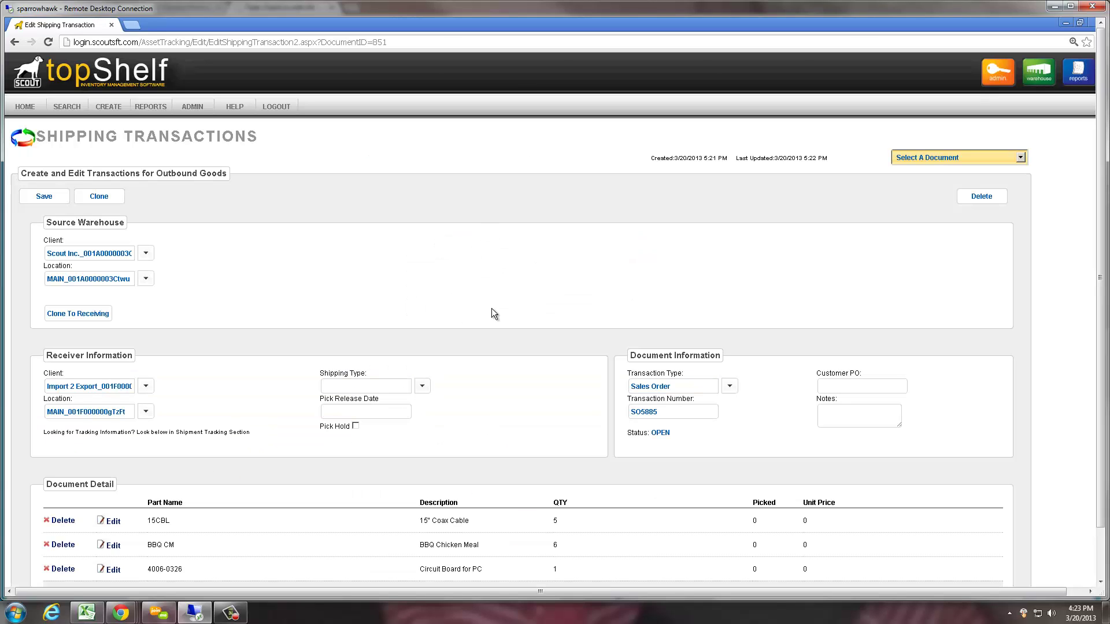
pyautogui.scroll(-2, 176, 144)
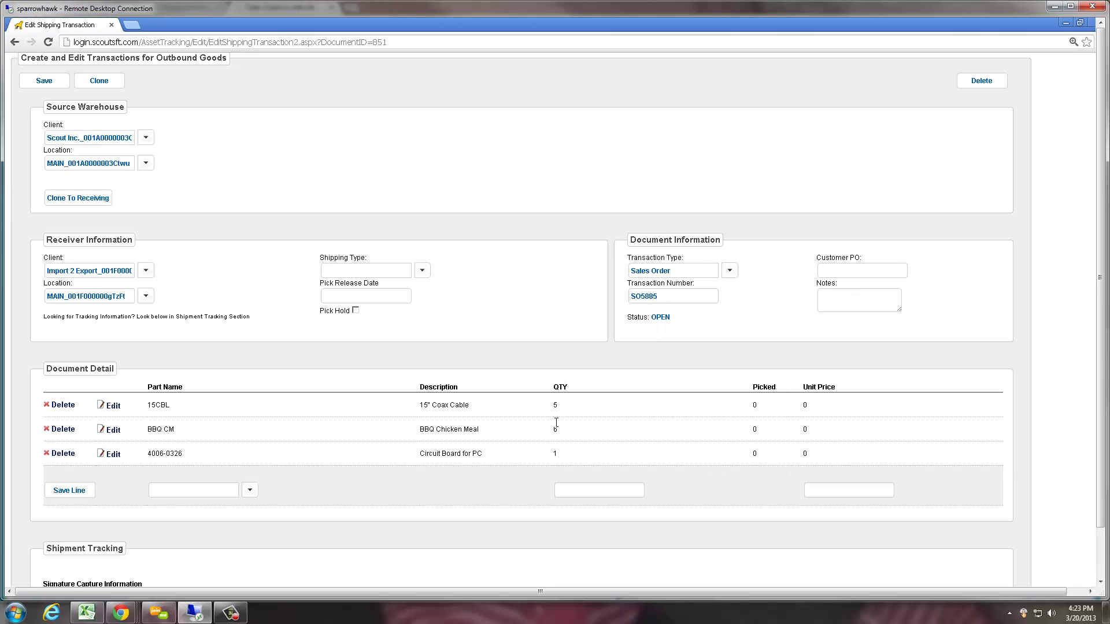
pyautogui.scroll(2, 580, 453)
pyautogui.click(972, 158)
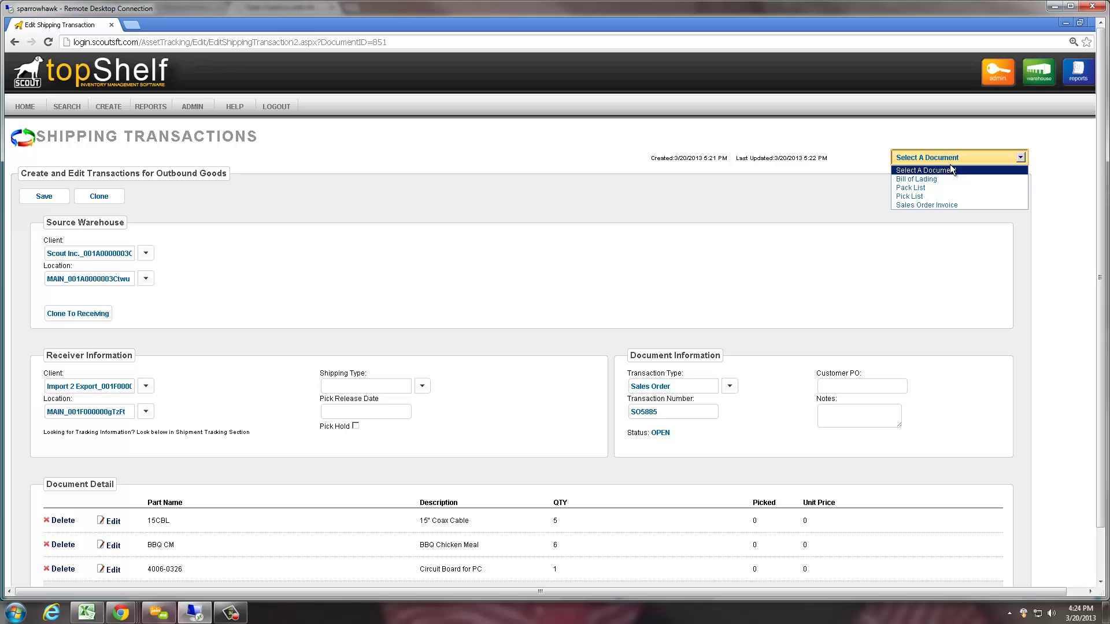
pyautogui.click(925, 197)
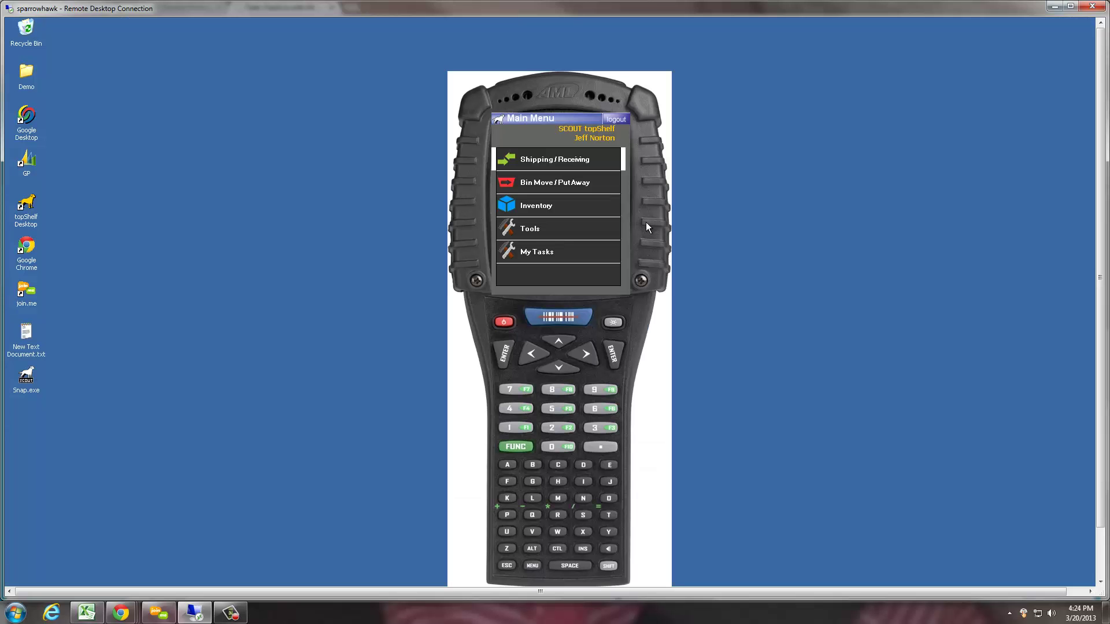
# Look up recent orders under Shipping/Receiving > Order Pick and open SO5885 for picking
pyautogui.click(547, 159)
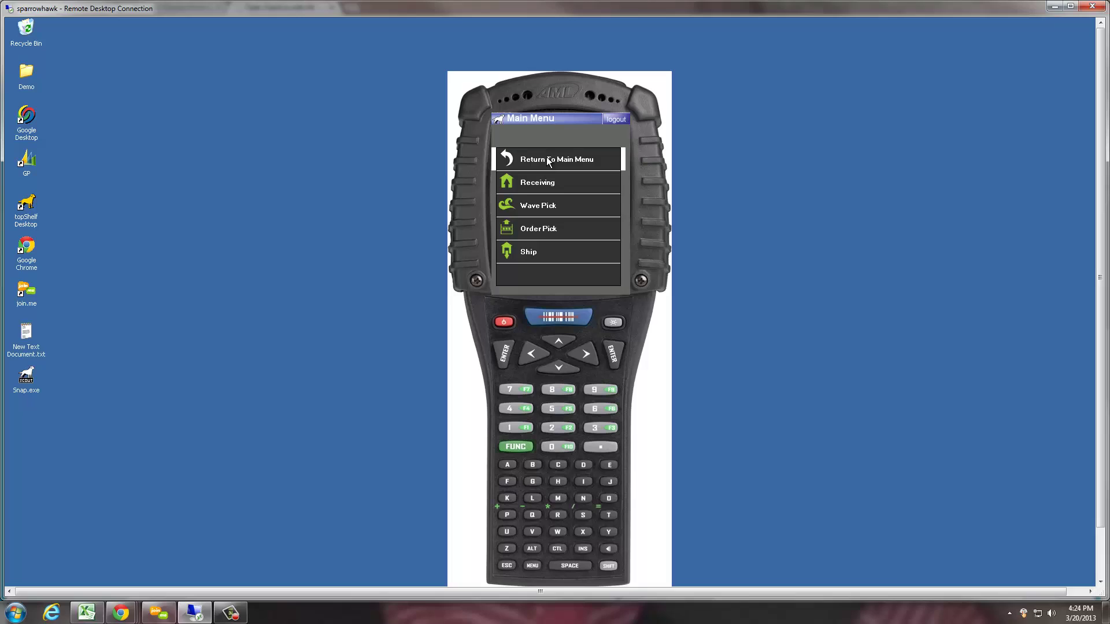
pyautogui.click(544, 229)
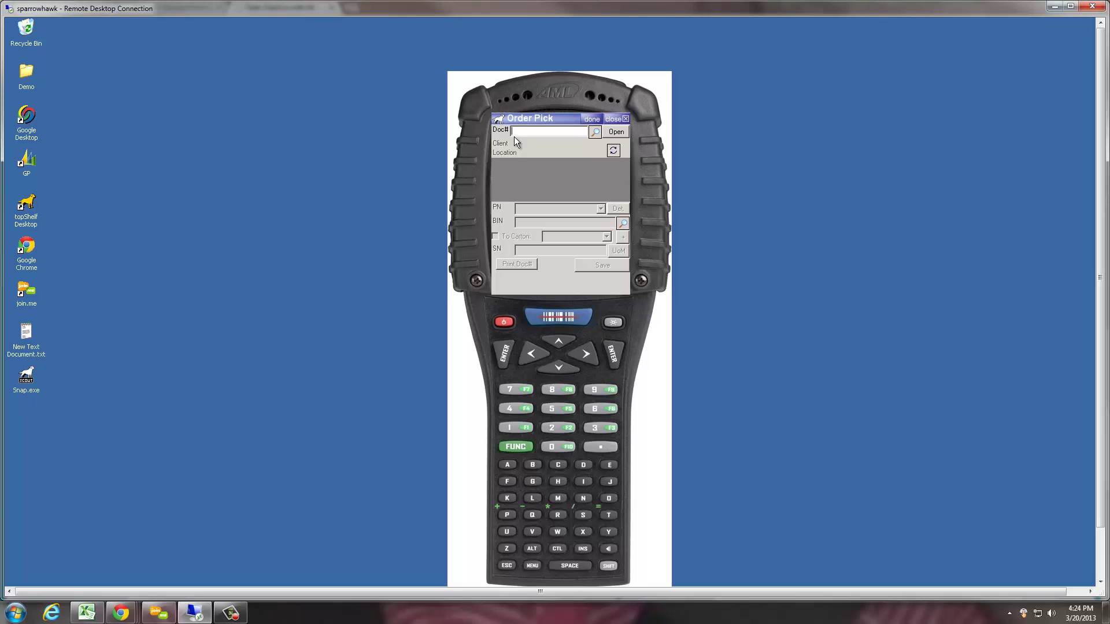
pyautogui.click(595, 132)
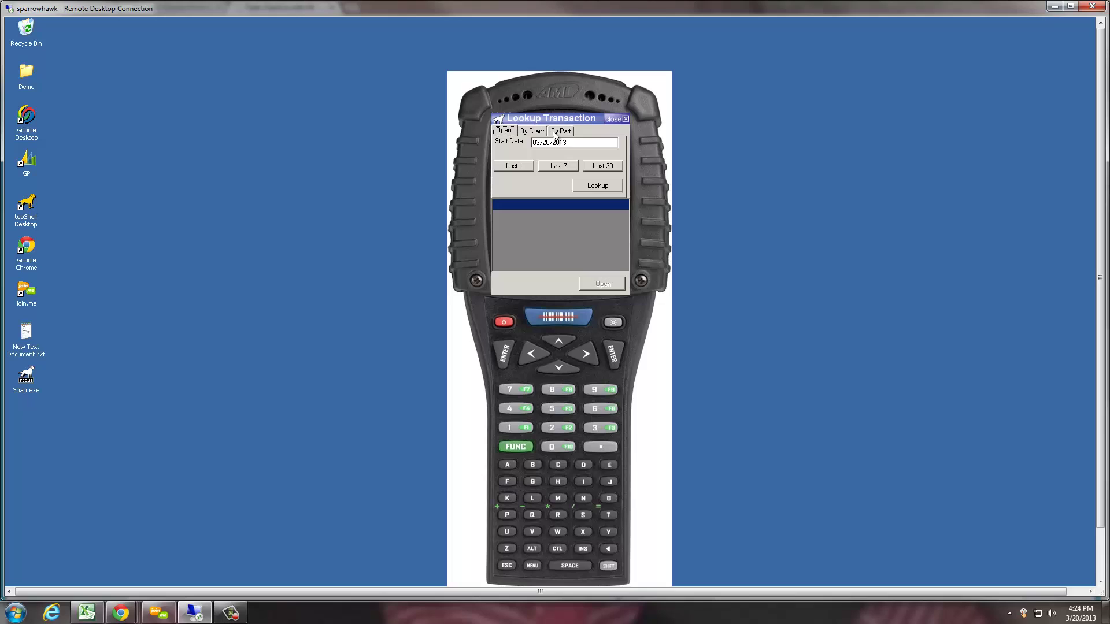
pyautogui.click(527, 168)
pyautogui.click(598, 187)
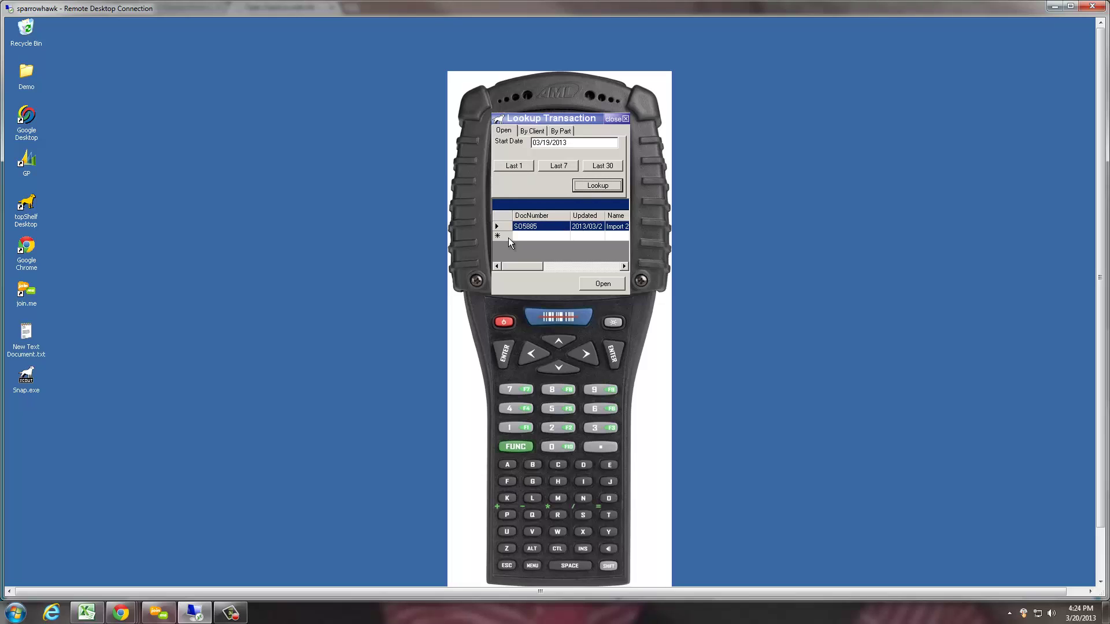
pyautogui.click(598, 283)
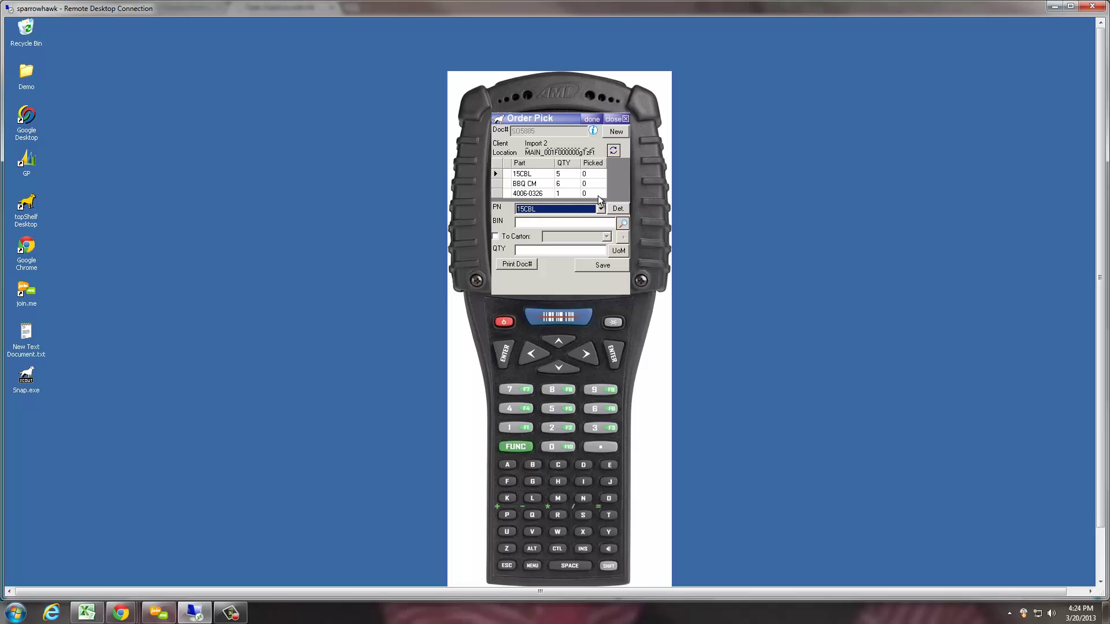
# Pick 5 of part 15CBL from Bin1A
pyautogui.click(622, 224)
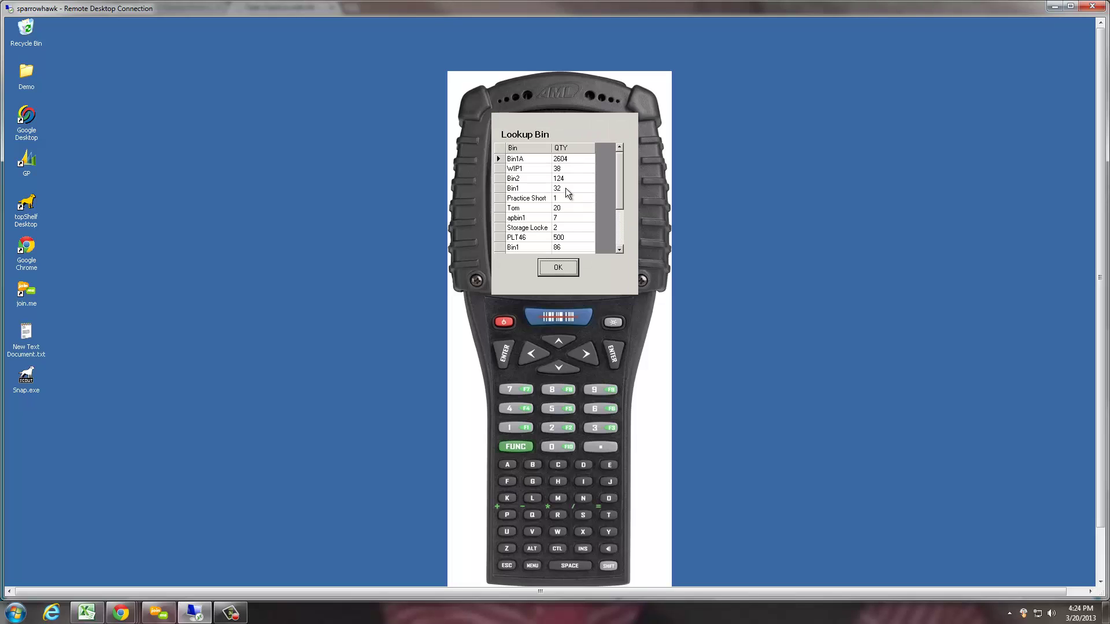
pyautogui.click(558, 267)
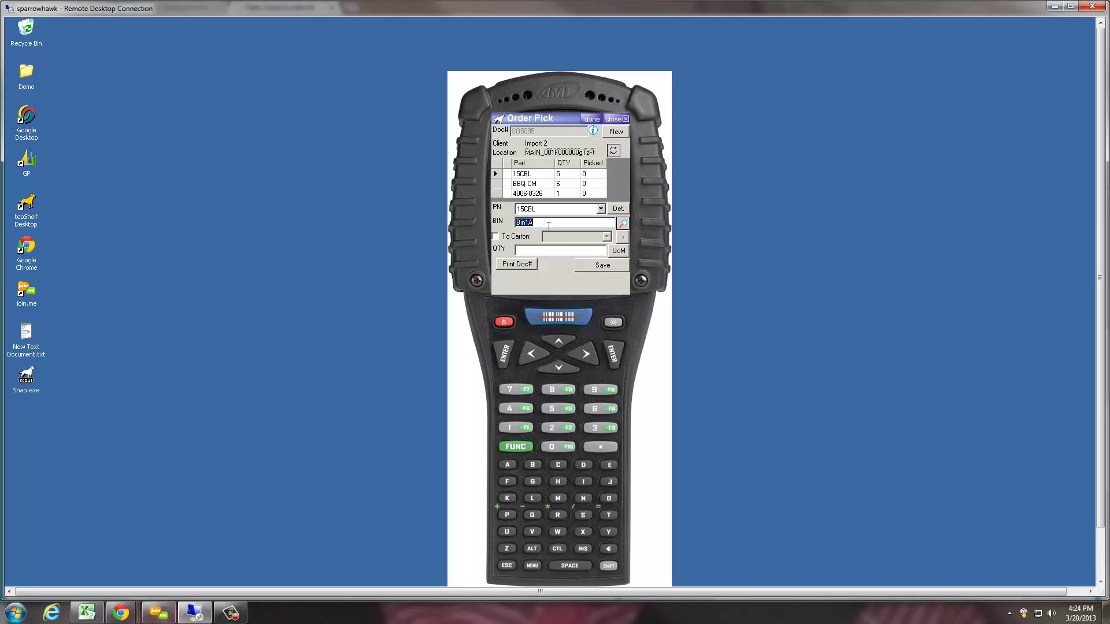
pyautogui.click(561, 251)
pyautogui.write('5')
pyautogui.click(604, 266)
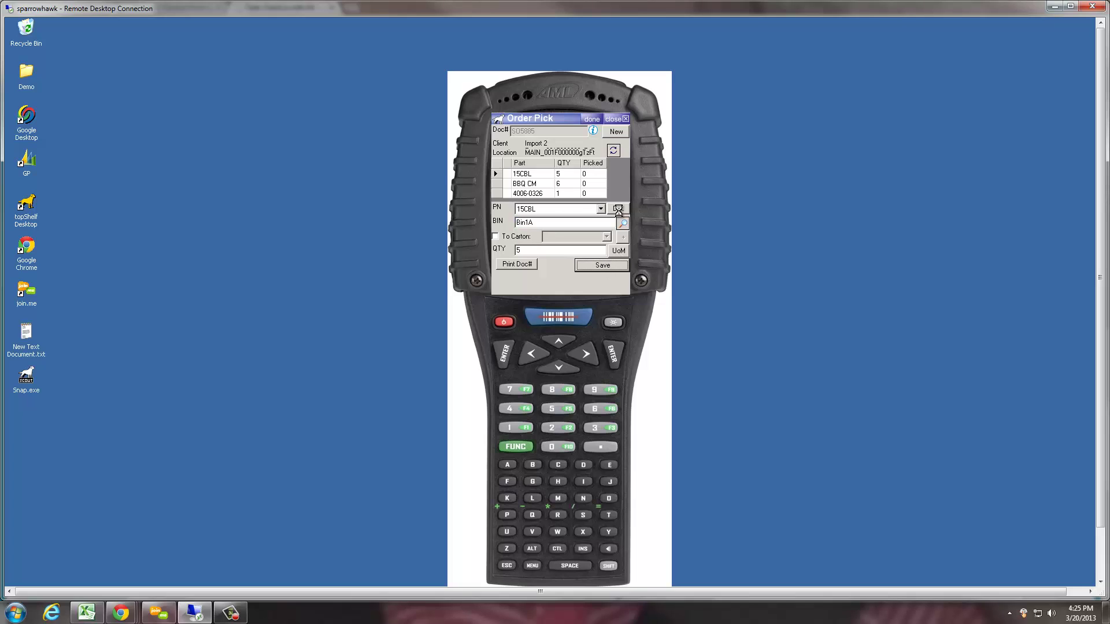
# Pick the BBQ CM line using lot 032013
pyautogui.click(614, 150)
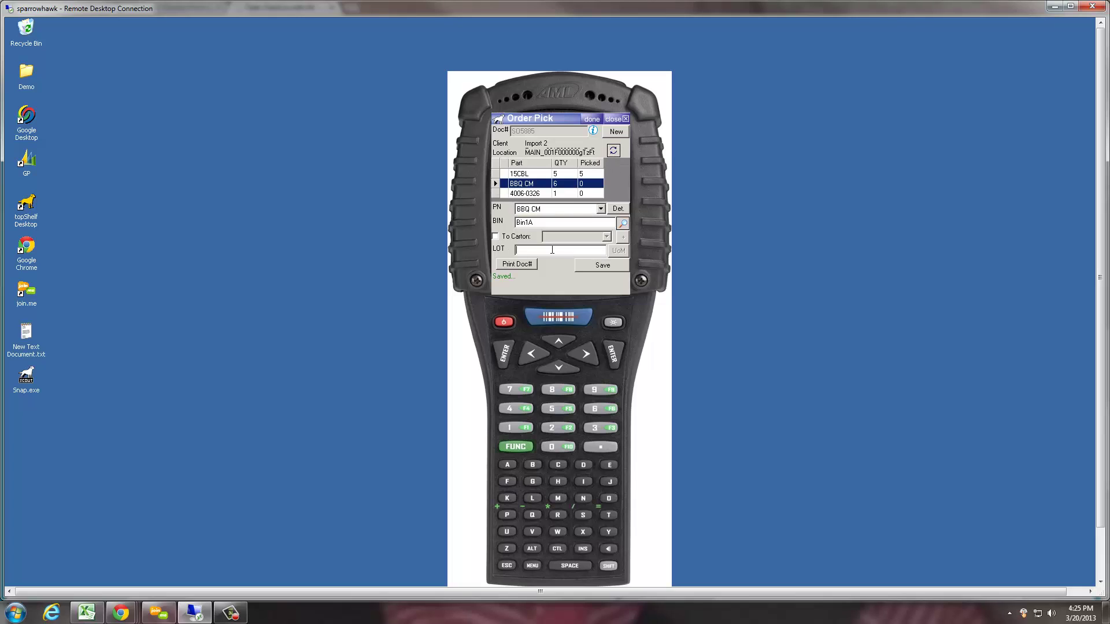
pyautogui.write('032013')
pyautogui.press('Return')
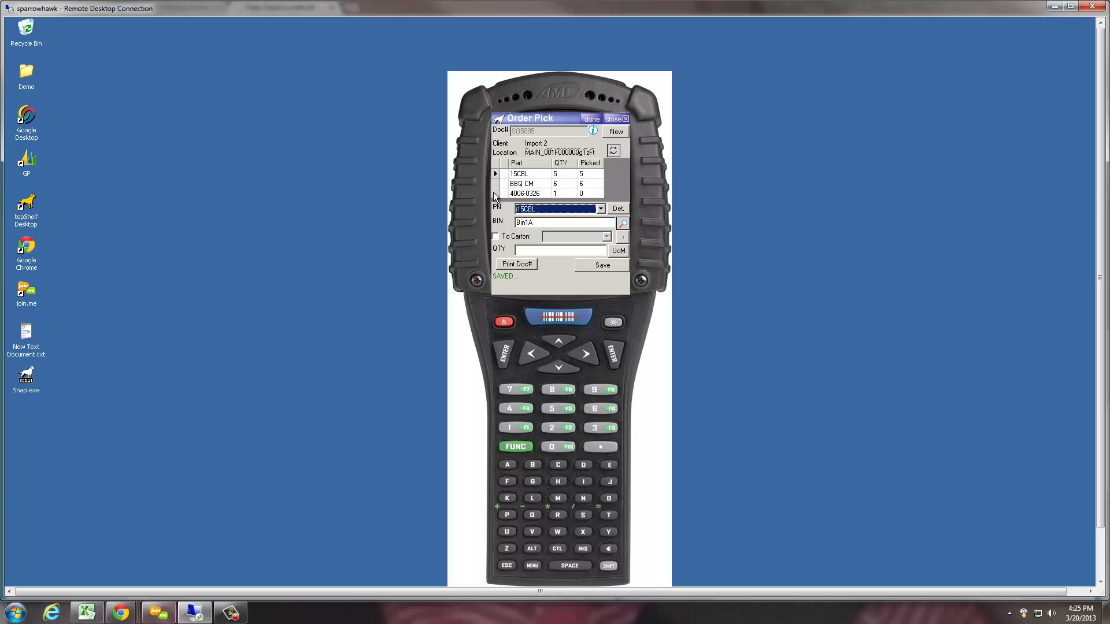
# Pick part 4006-0326 with serial number 12000
pyautogui.click(495, 193)
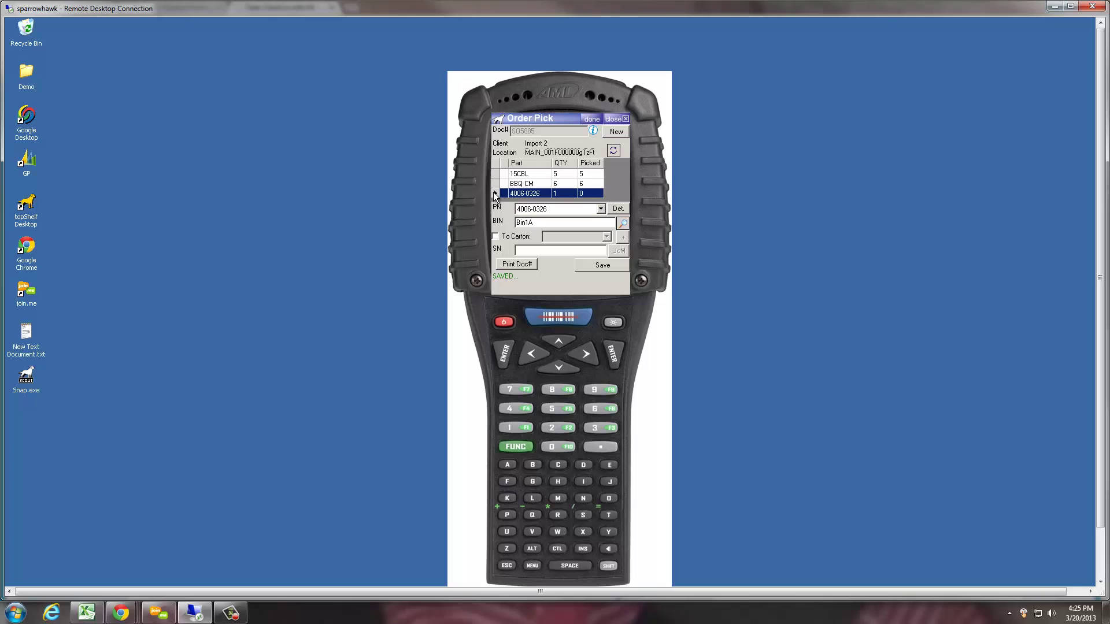
pyautogui.click(520, 253)
pyautogui.write('12000')
pyautogui.click(593, 267)
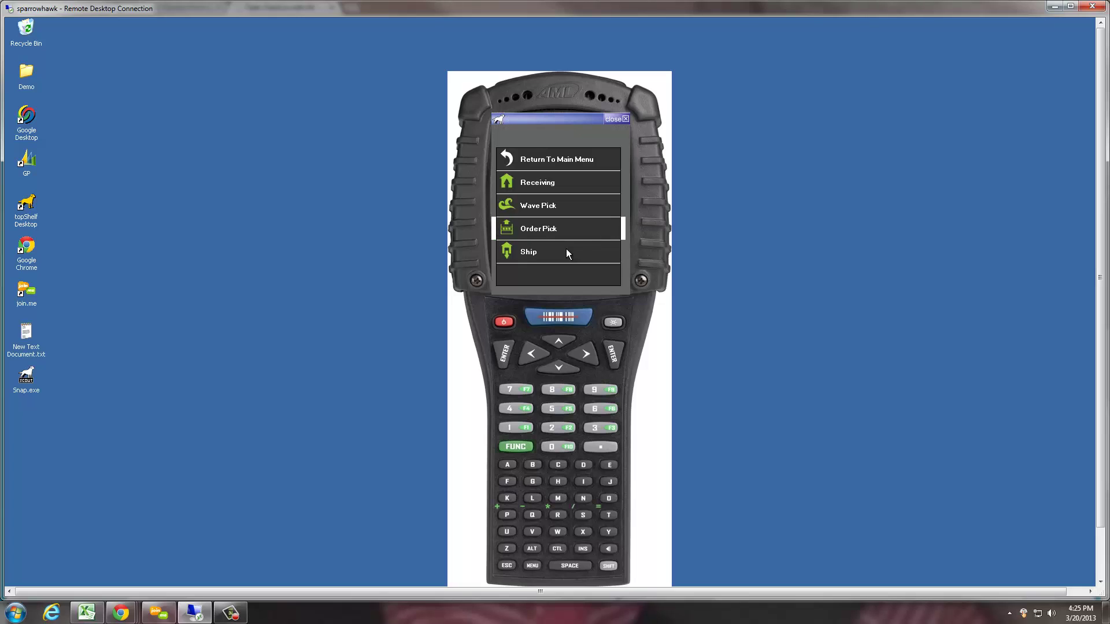
# Confirm SO5885's shipment with a tracking number, then view its shipping transaction in the browser
pyautogui.click(566, 250)
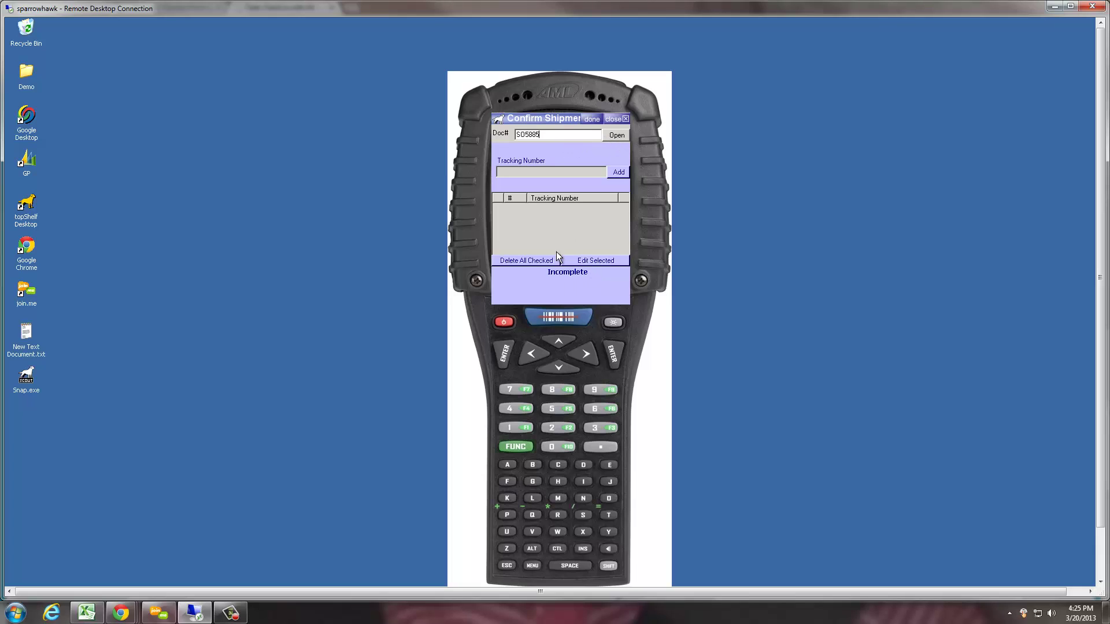
pyautogui.click(621, 137)
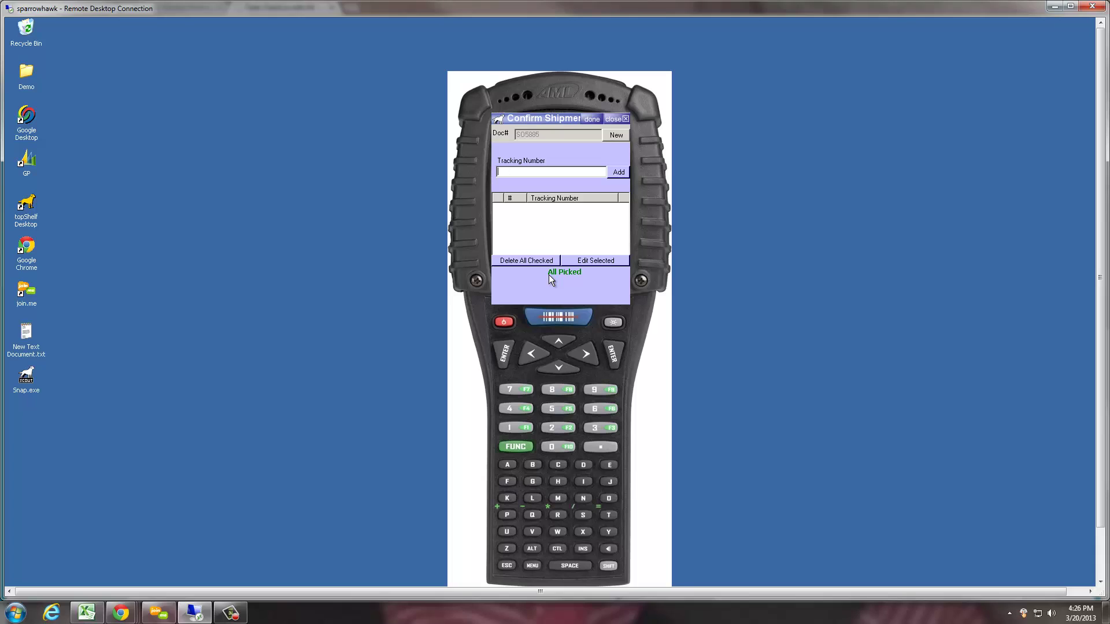
pyautogui.write('56198198198198498489494')
pyautogui.press('Return')
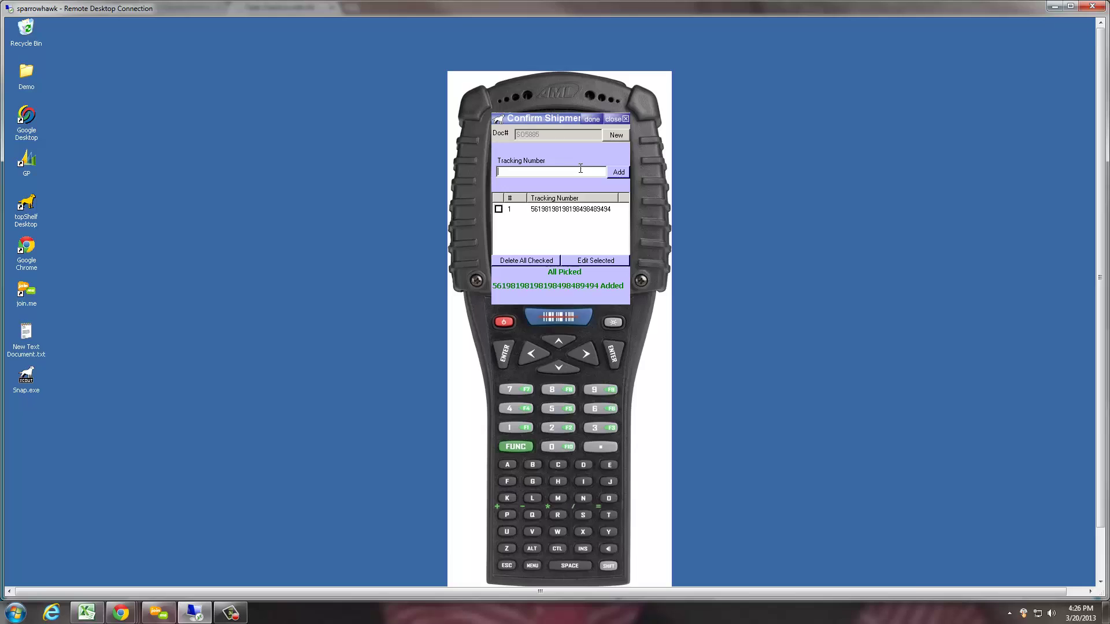
pyautogui.hotkey('alt', 'Tab')
pyautogui.scroll(-3, 729, 173)
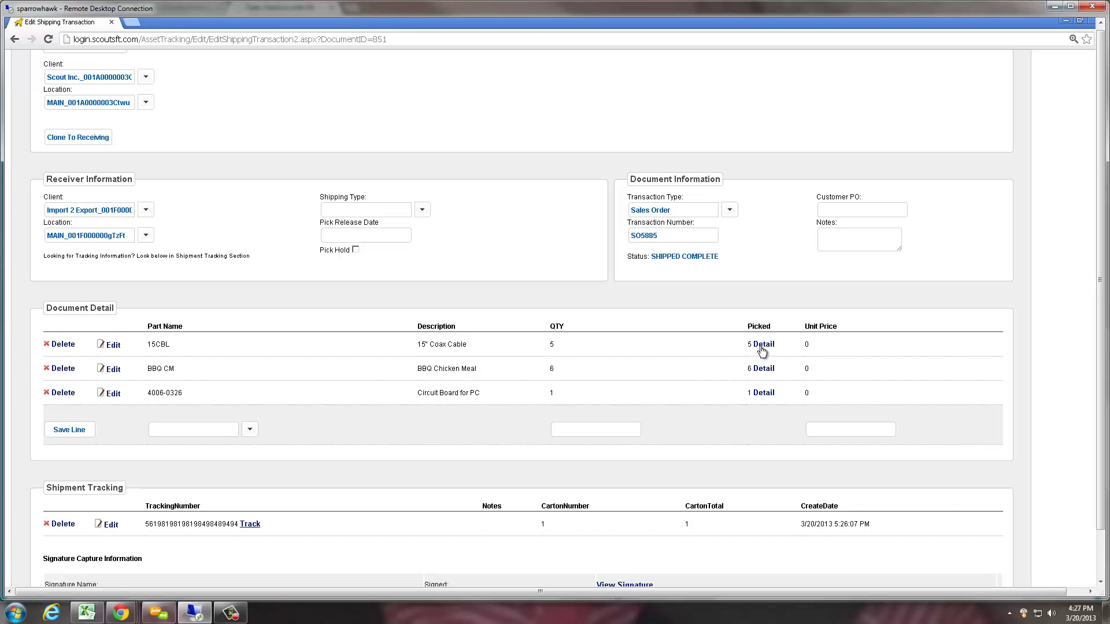
# Review the lot details for the BBQ CM pick on SO5885, then close the popup
pyautogui.click(763, 370)
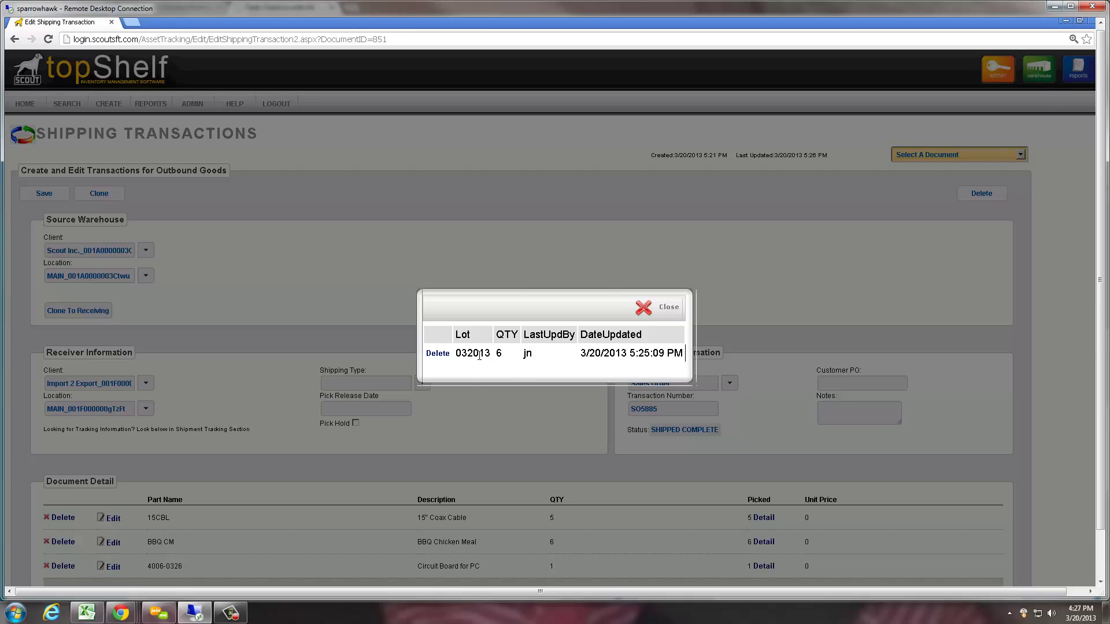
pyautogui.click(641, 314)
pyautogui.scroll(-4, 363, 449)
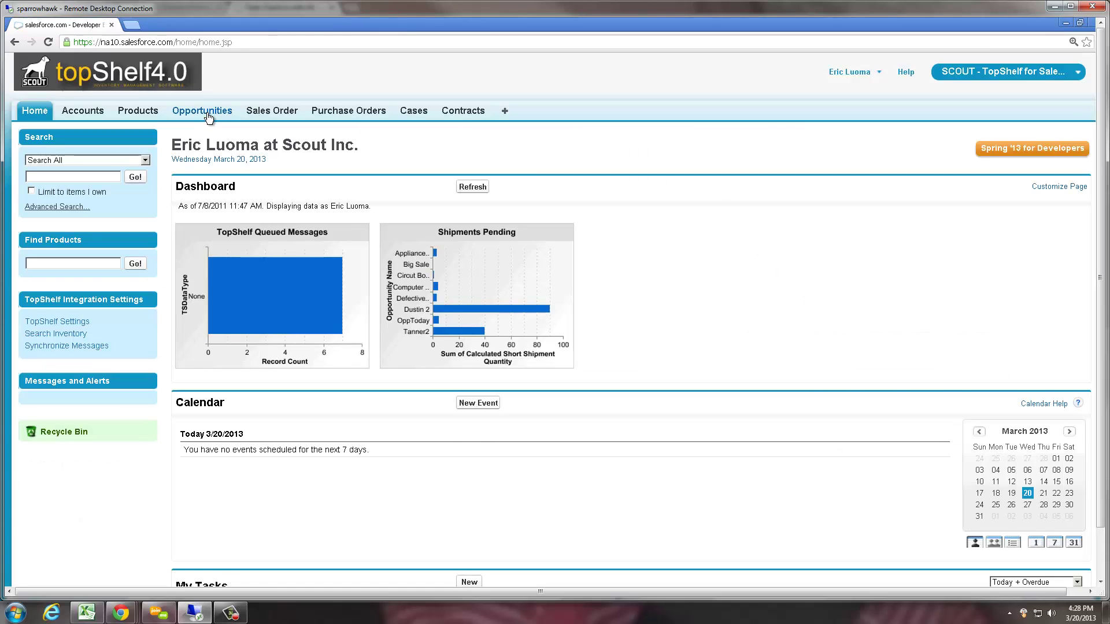
# Open the Computer Sale opportunity from the Opportunities list
pyautogui.click(209, 111)
pyautogui.click(217, 256)
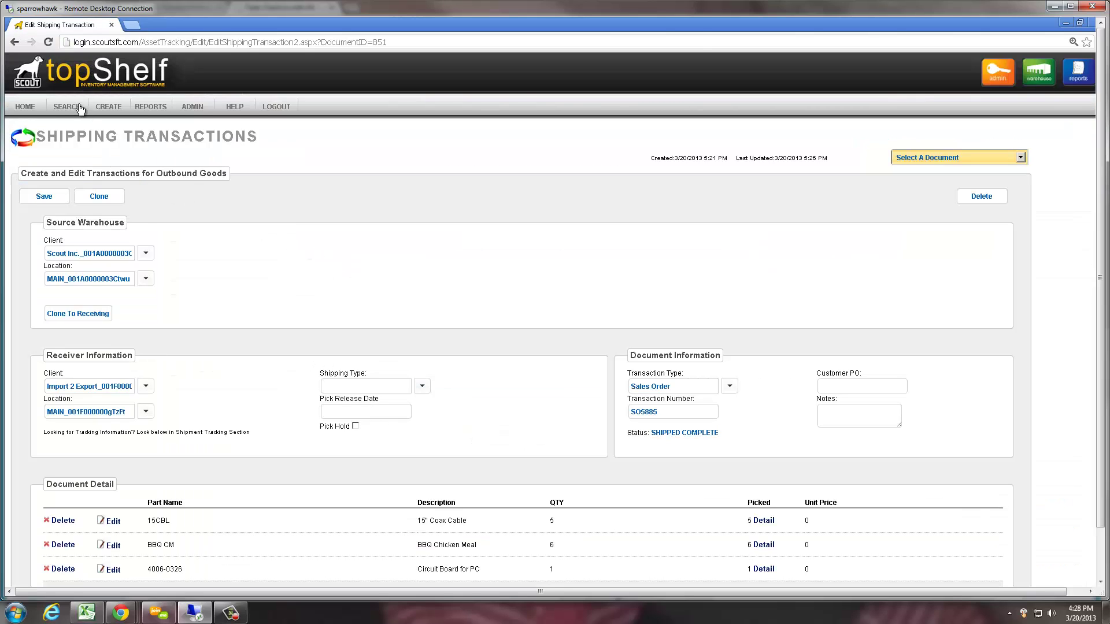
# Search assets for serial number 12000, view its Asset History report, then go back
pyautogui.click(75, 118)
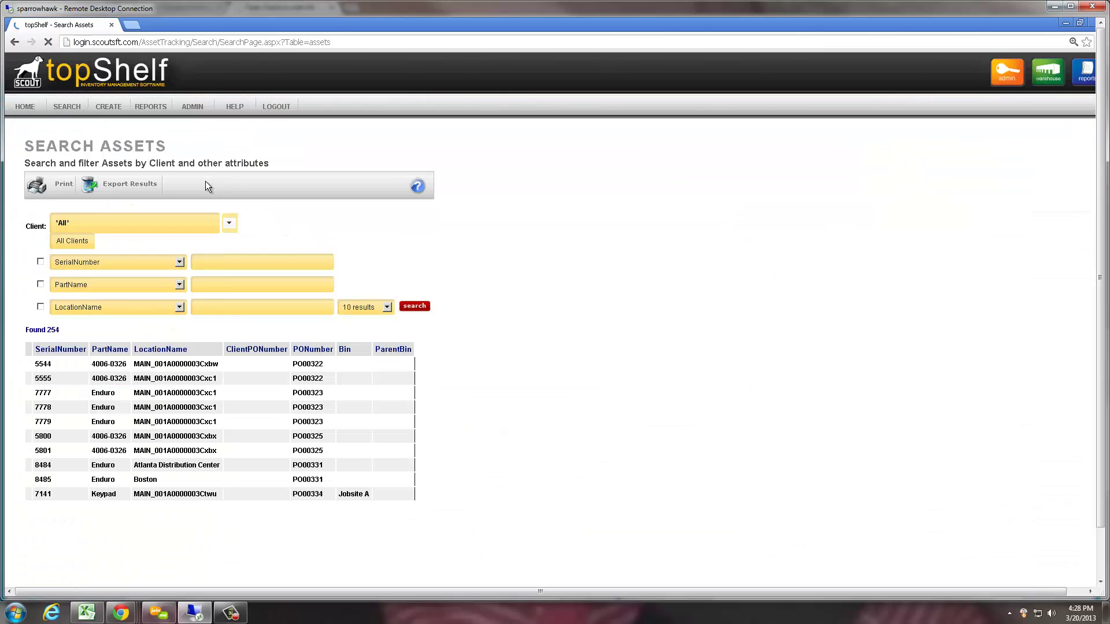
pyautogui.click(214, 262)
pyautogui.write('12000')
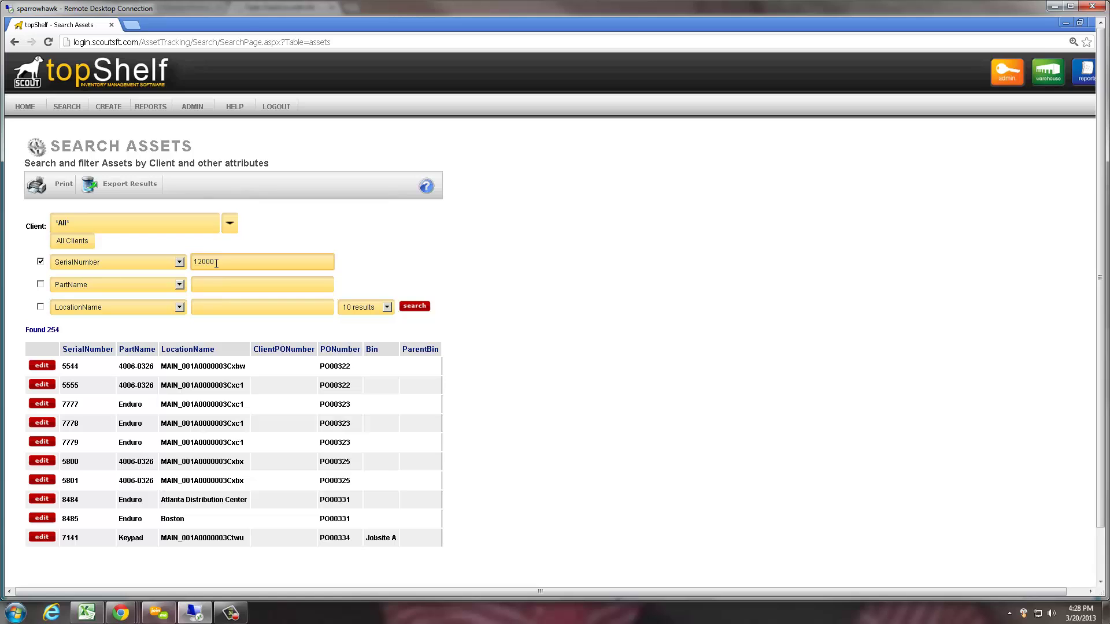
pyautogui.click(422, 308)
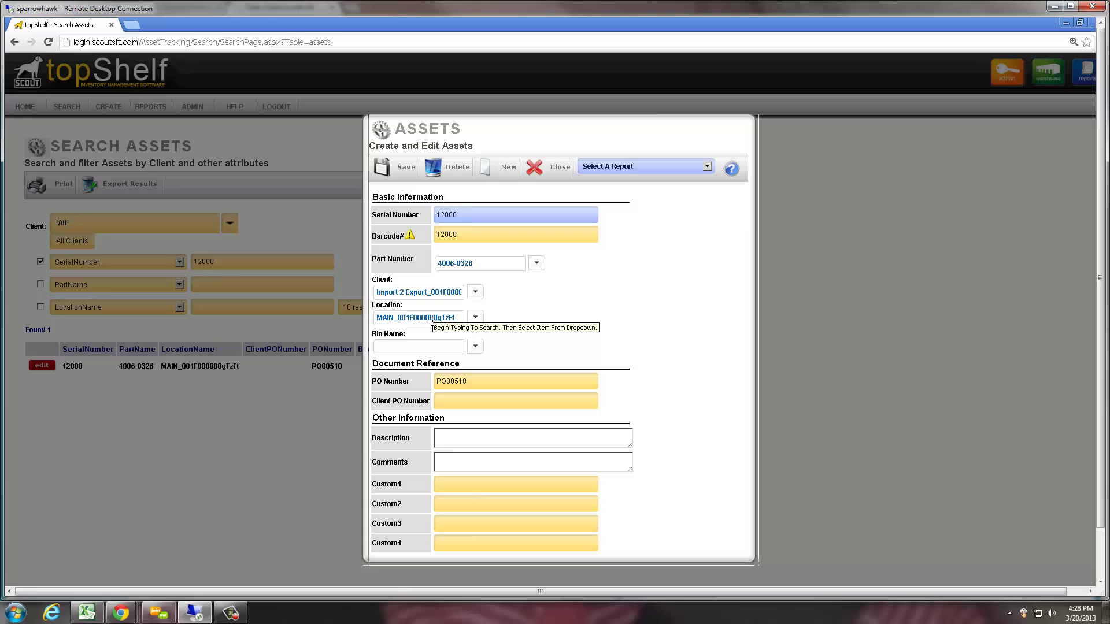
pyautogui.click(654, 168)
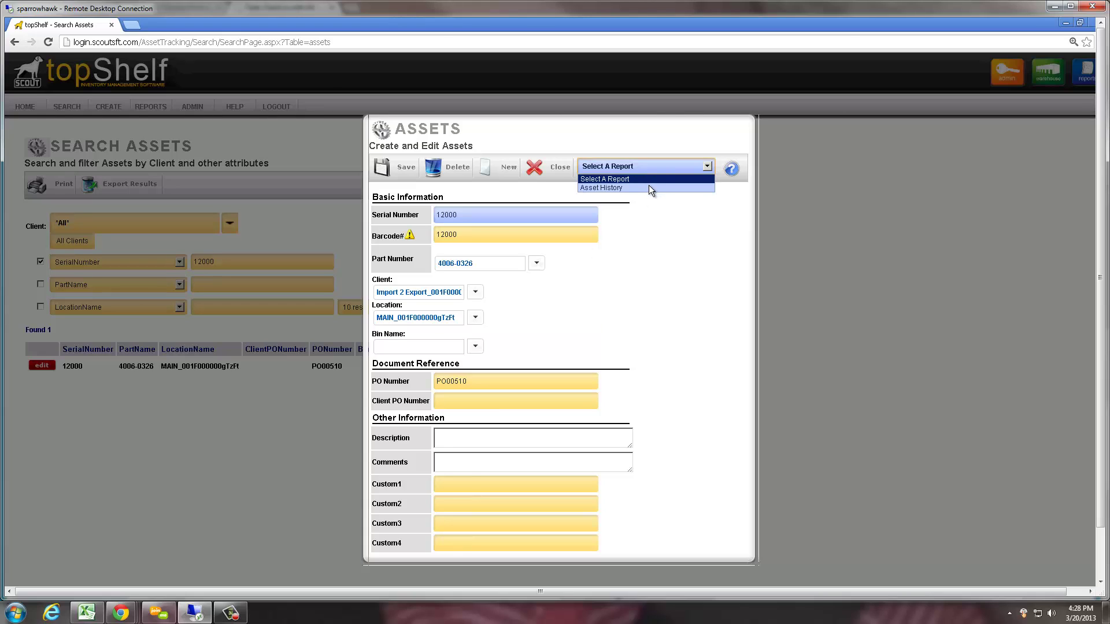
pyautogui.click(649, 186)
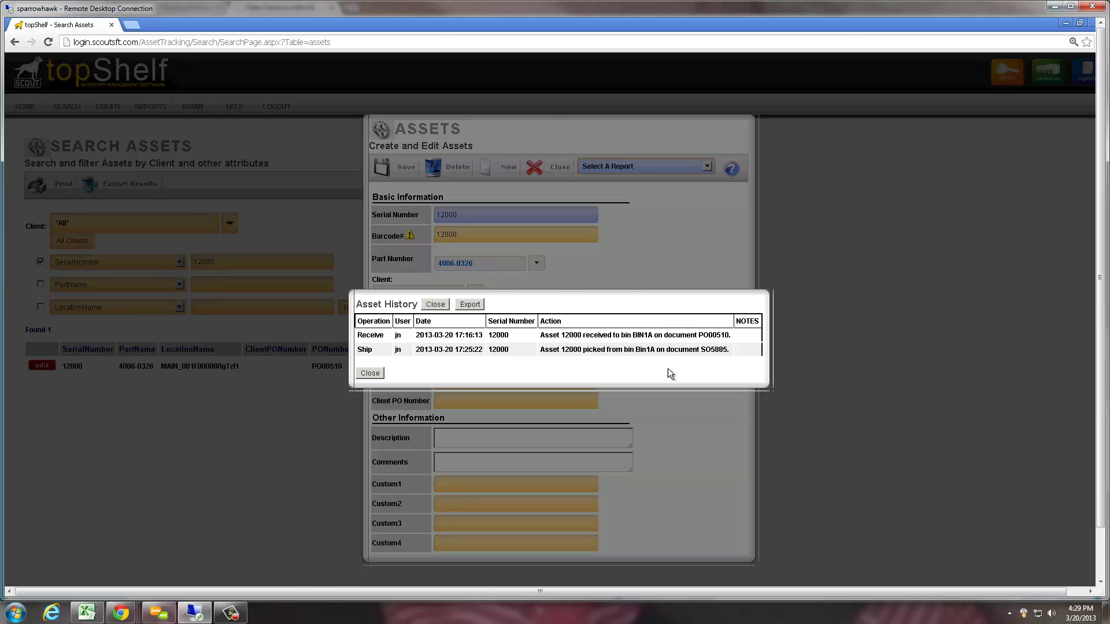
pyautogui.hotkey('alt', 'Left')
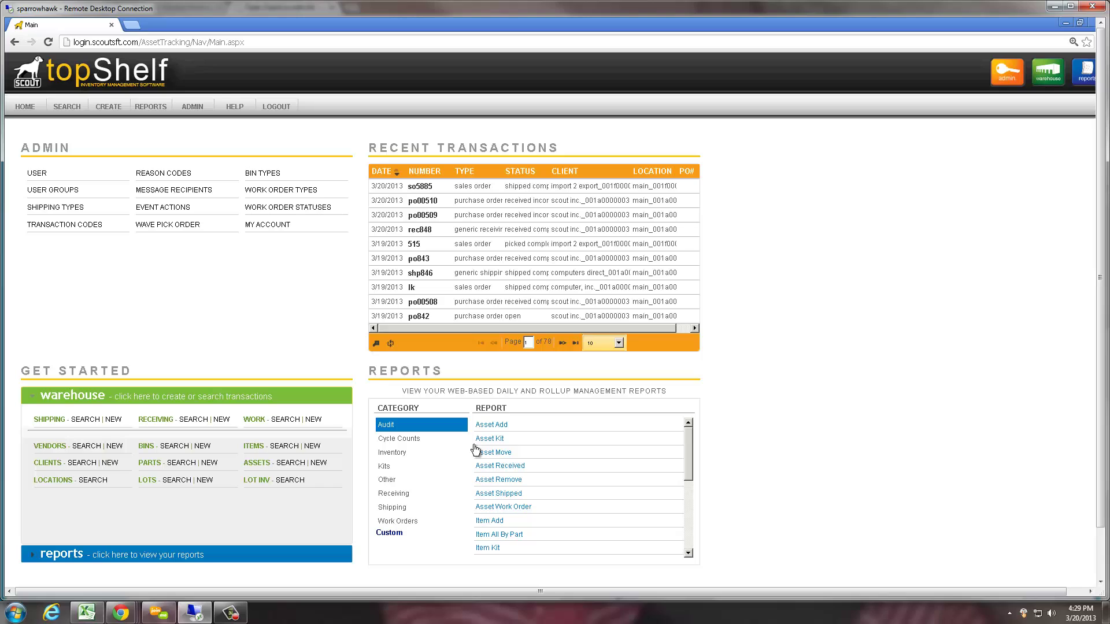
# Generate the Other > Lot Recall report for lot 032013, then close the report tab
pyautogui.click(396, 481)
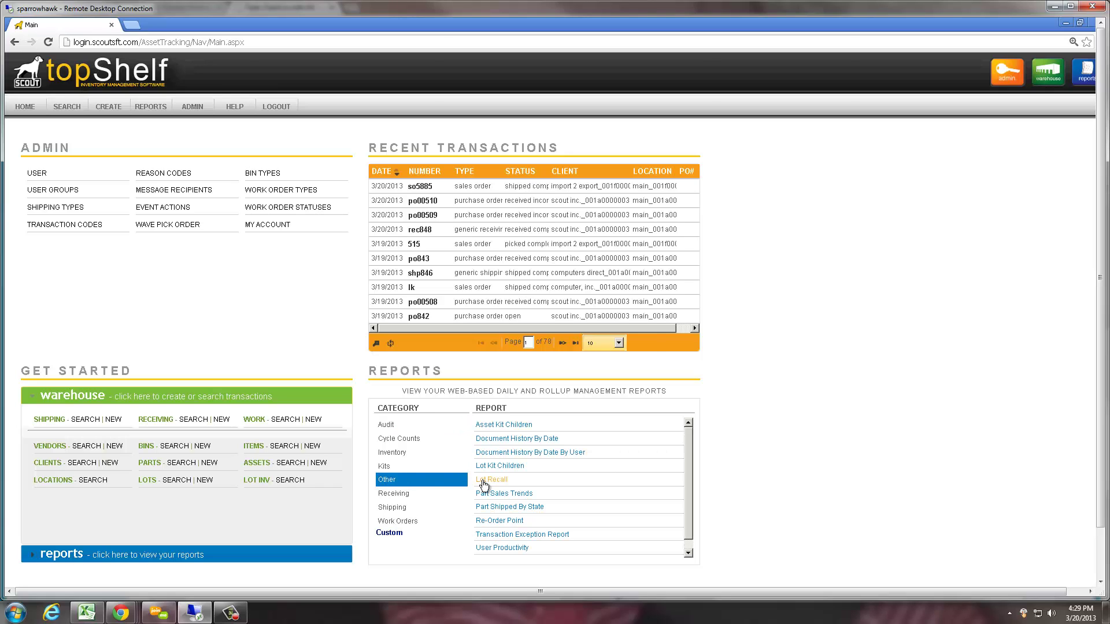
pyautogui.click(484, 481)
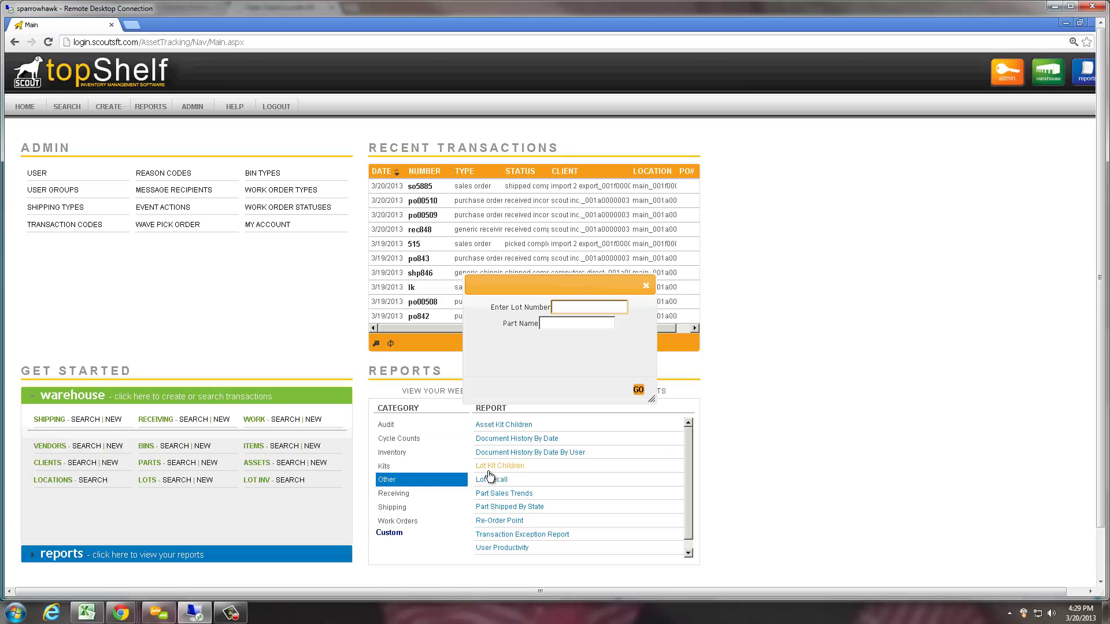
pyautogui.write('032013')
pyautogui.click(638, 389)
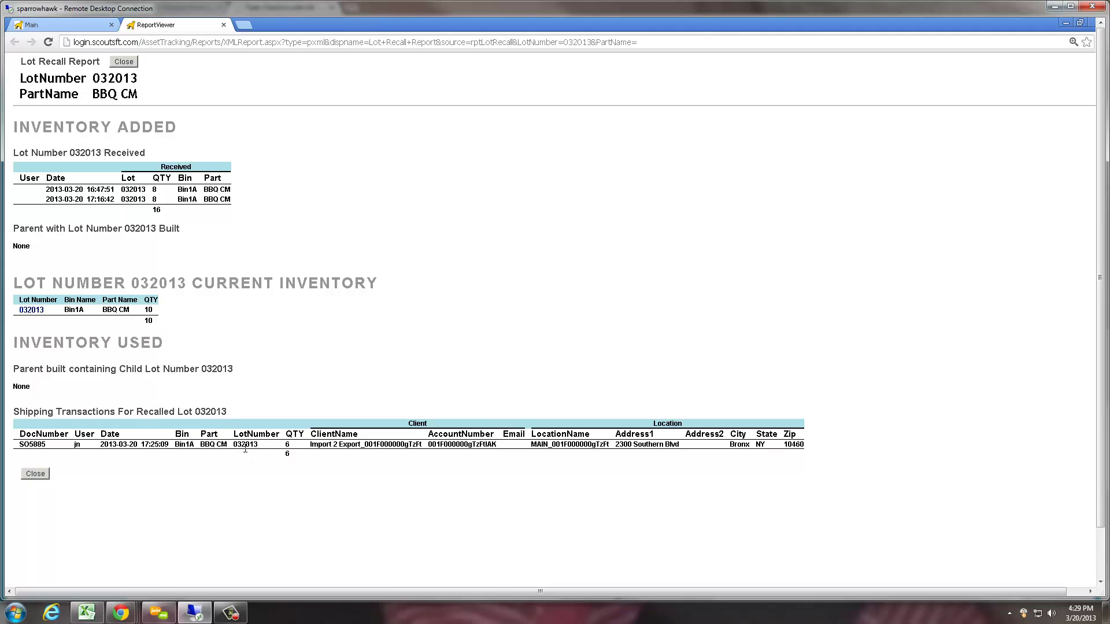
pyautogui.hotkey('ctrl', 'w')
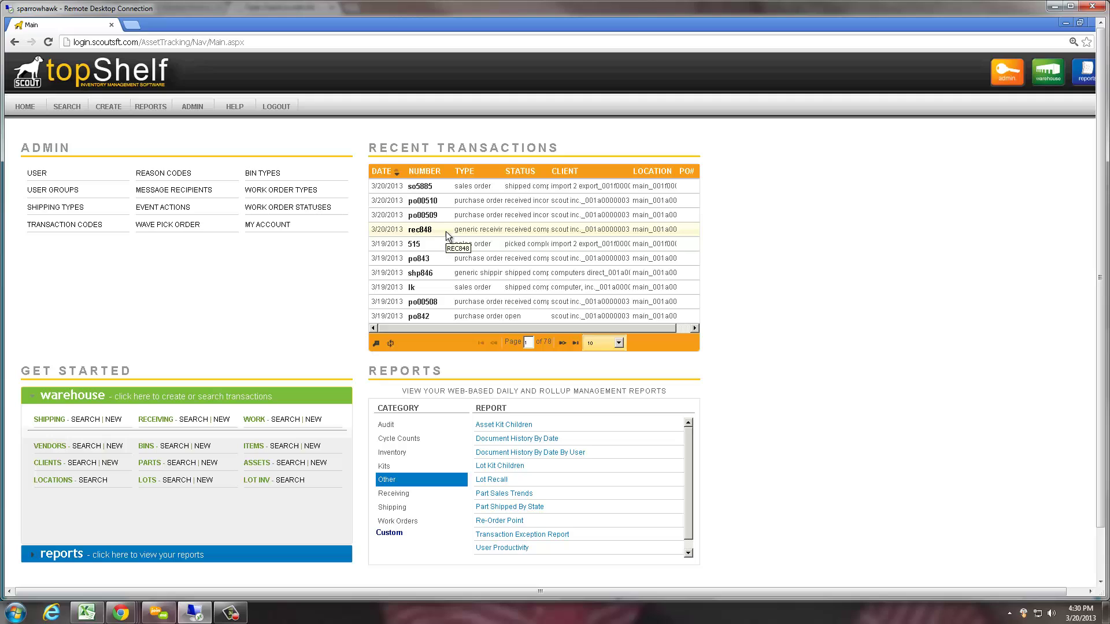